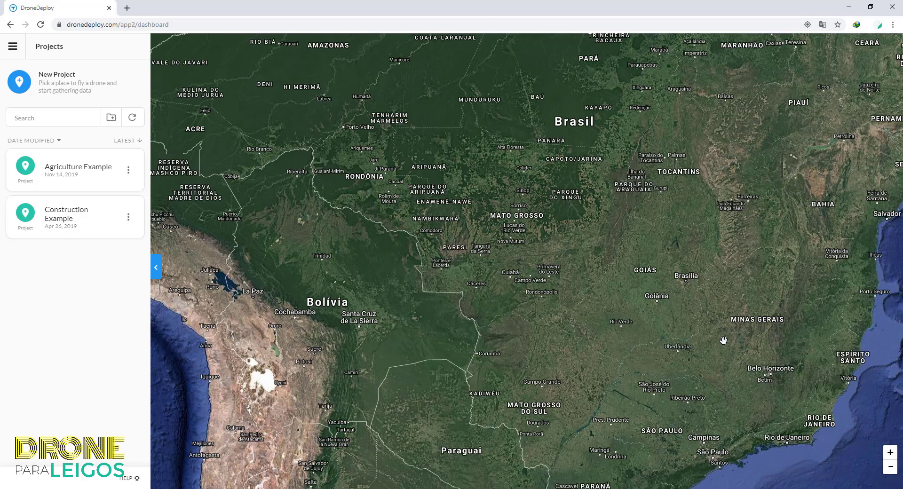
- Search the web for dronedeploy in a new browser tab and open the official DroneDeploy website
{"action": "left_click", "coordinate": [127, 8]}
{"action": "type", "text": "dr"}
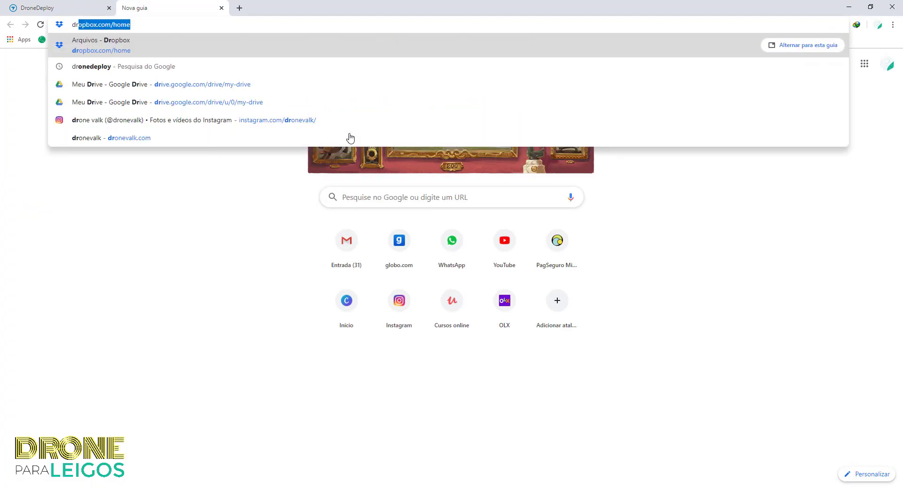
{"action": "type", "text": "one"}
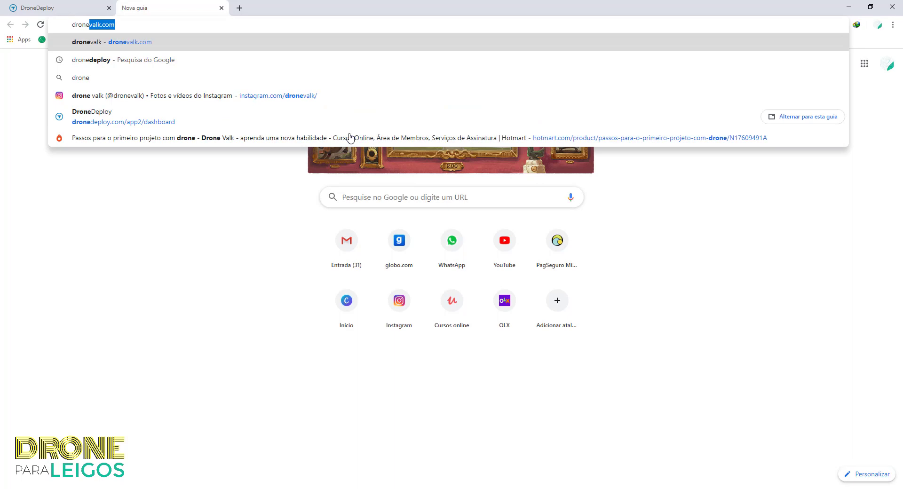
{"action": "type", "text": " de"}
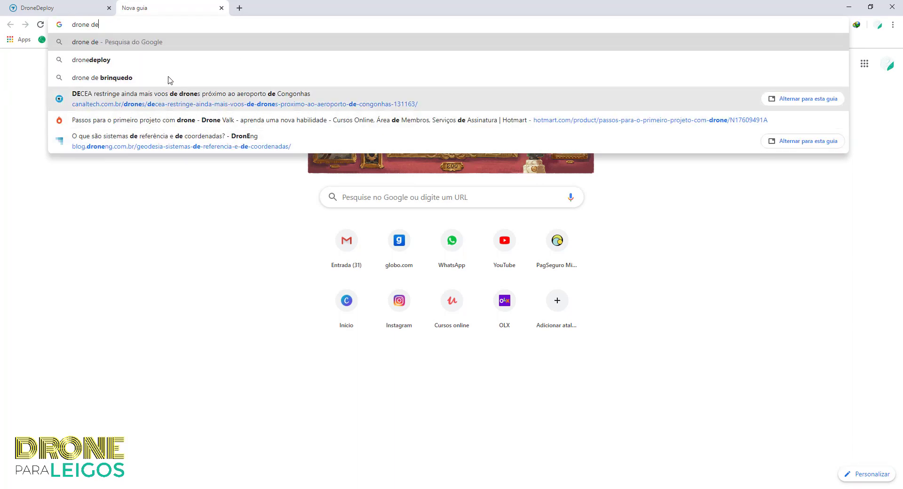
{"action": "left_click", "coordinate": [170, 60]}
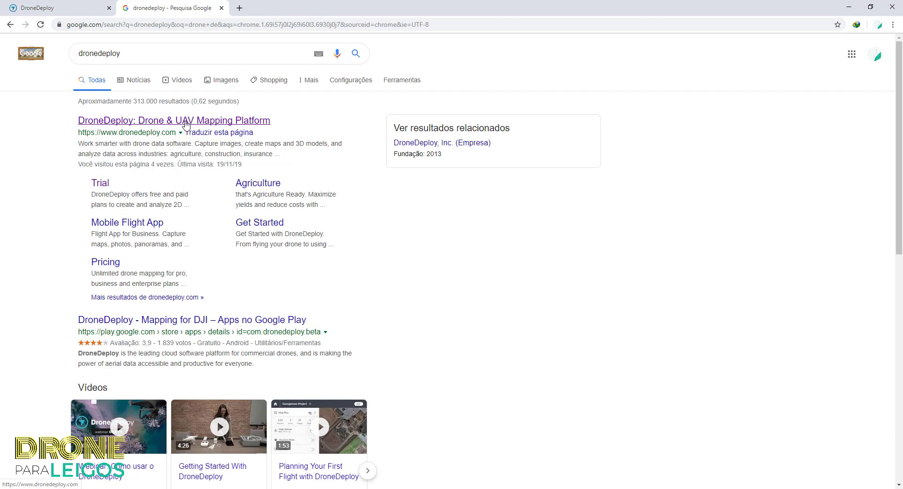
{"action": "left_click", "coordinate": [125, 123]}
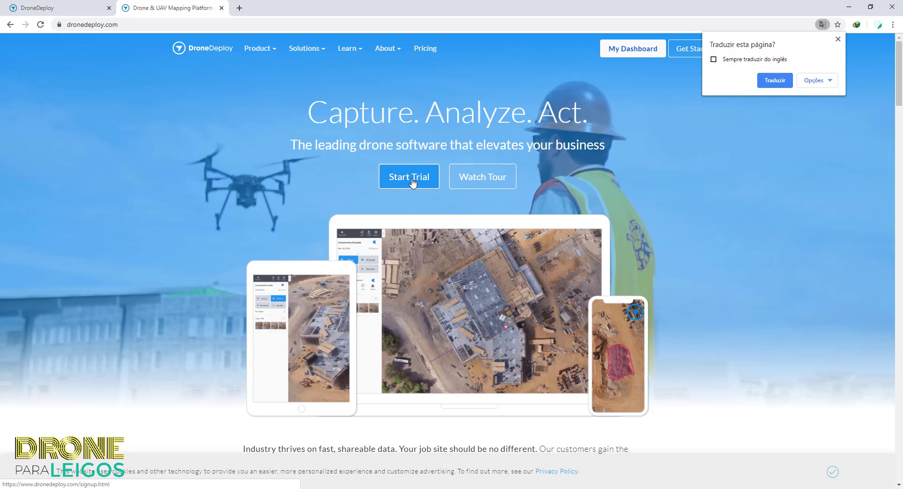
{"action": "scroll", "coordinate": [413, 183], "scroll_direction": "down", "scroll_amount": 2}
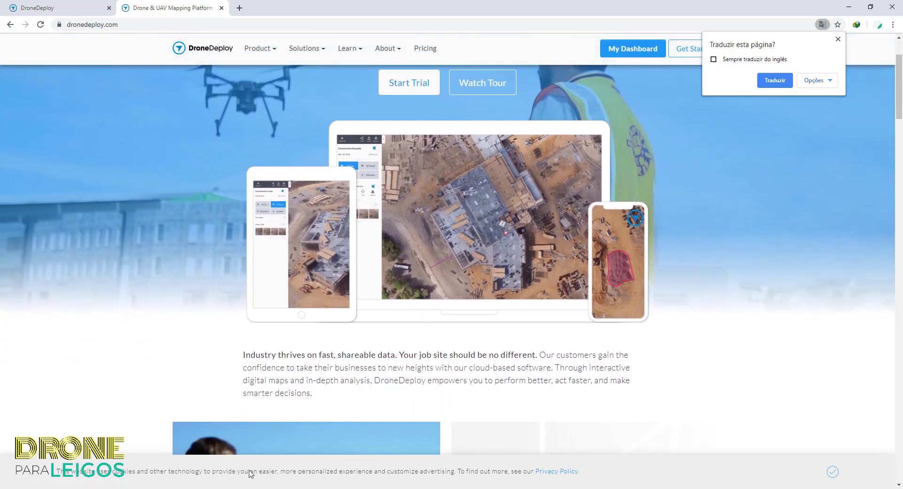
- Copy the DroneDeploy site address, switch to Microsoft Edge and load the site there in a maximized window
{"action": "left_click", "coordinate": [257, 488]}
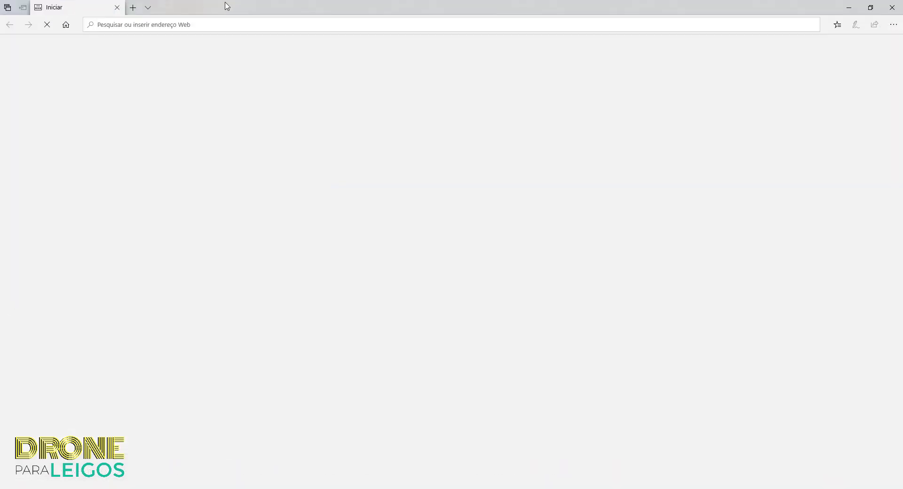
{"action": "left_click_drag", "start_coordinate": [226, 4], "coordinate": [265, 77]}
{"action": "left_click", "coordinate": [203, 26]}
{"action": "key", "text": "ctrl+c"}
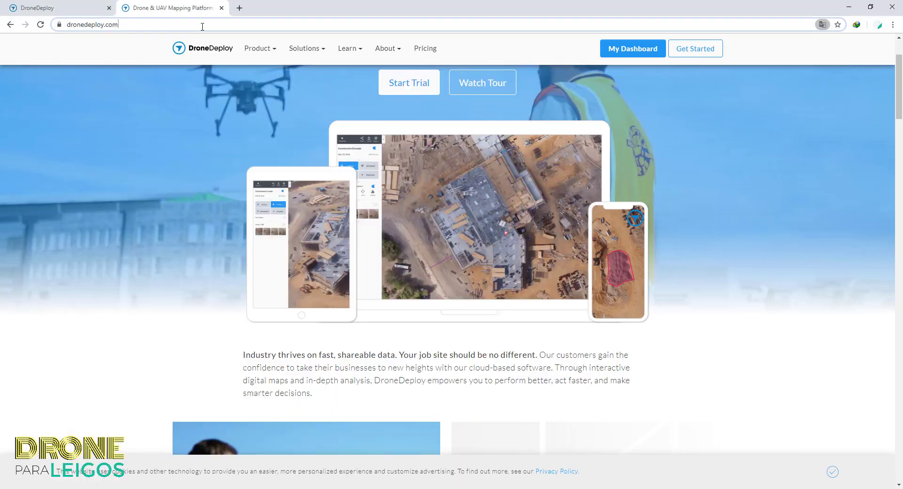
{"action": "left_click", "coordinate": [304, 487]}
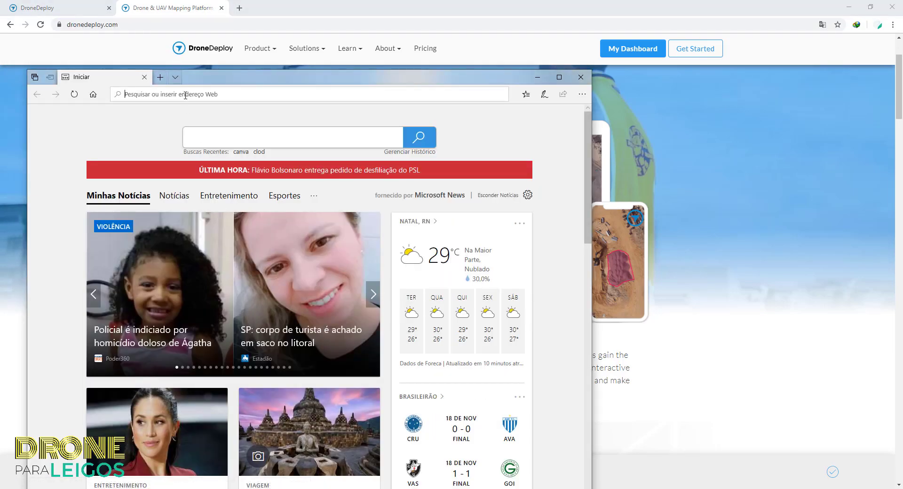
{"action": "key", "text": "ctrl+v"}
{"action": "key", "text": "Return"}
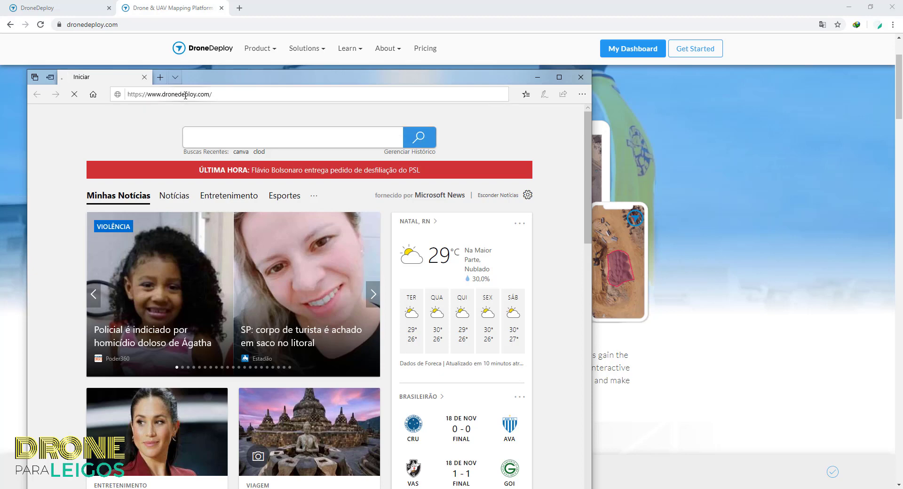
{"action": "left_click", "coordinate": [560, 76]}
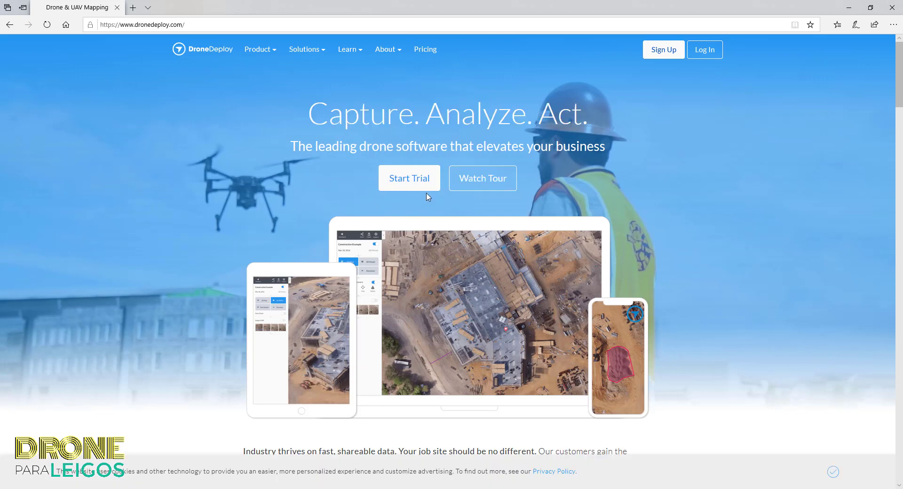
- Open the DroneDeploy trial sign-up form and examine its required fields, from organization details through password confirmation
{"action": "left_click", "coordinate": [423, 185]}
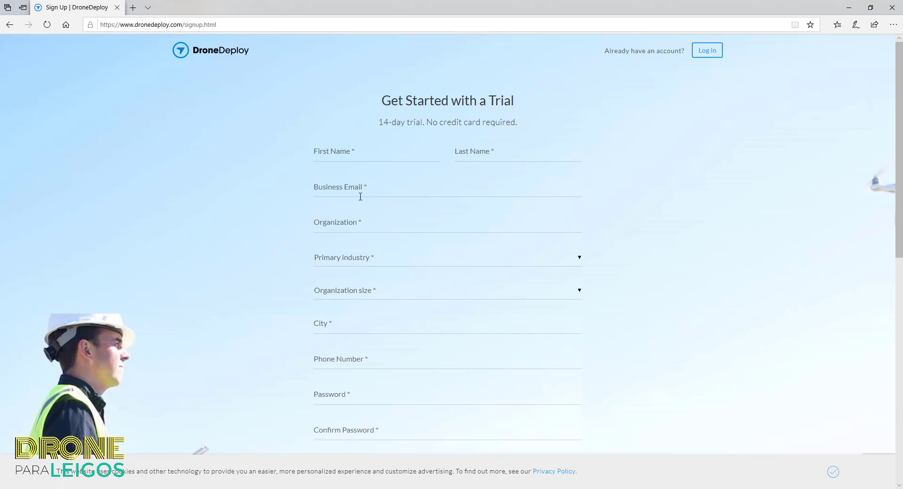
{"action": "left_click", "coordinate": [358, 222]}
{"action": "scroll", "coordinate": [358, 221], "scroll_direction": "down", "scroll_amount": 3}
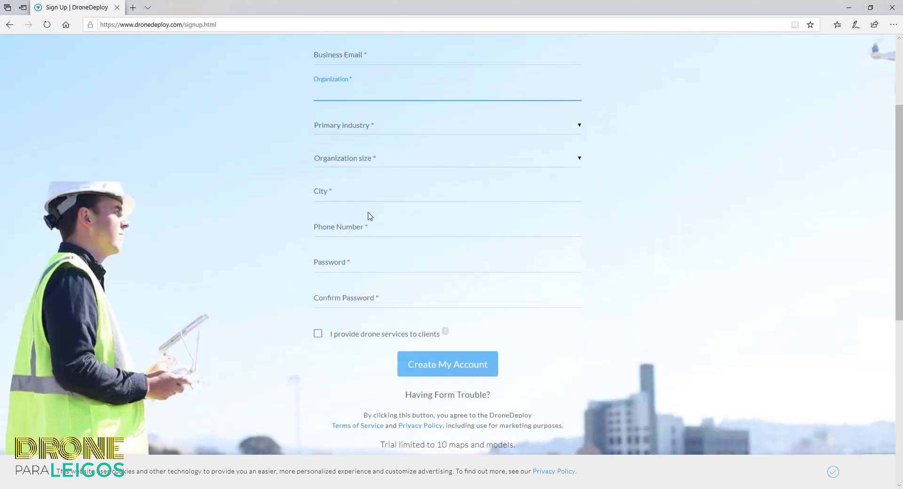
{"action": "left_click", "coordinate": [367, 126]}
{"action": "left_click", "coordinate": [288, 149]}
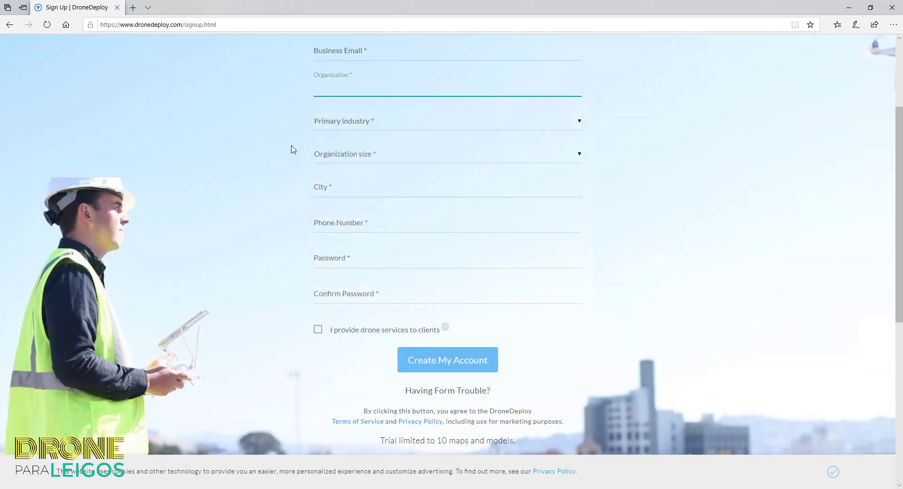
{"action": "left_click", "coordinate": [350, 158]}
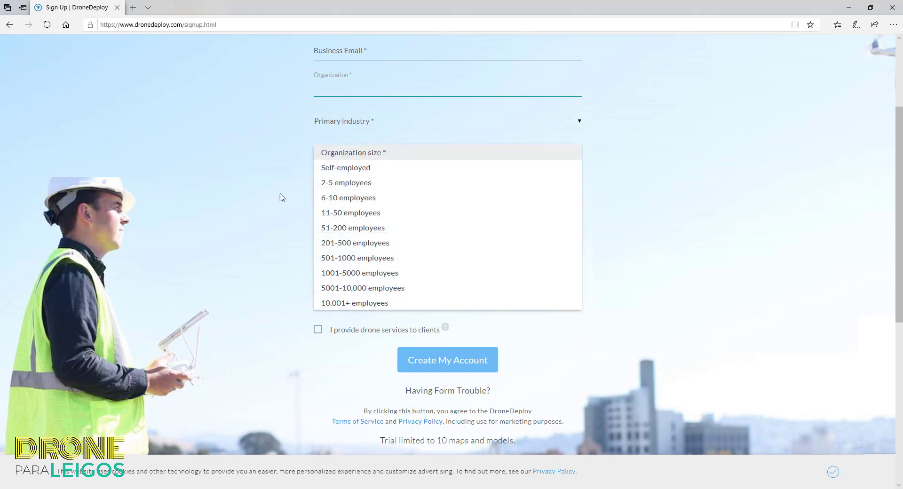
{"action": "left_click", "coordinate": [272, 155]}
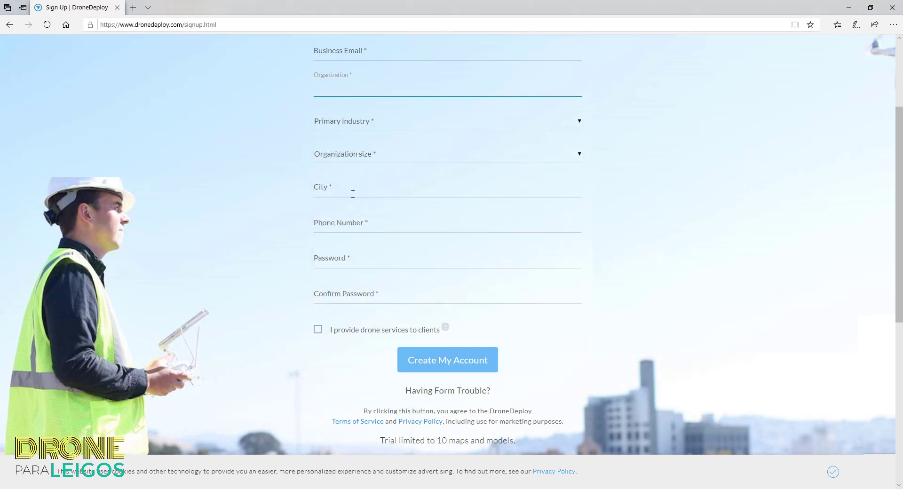
{"action": "left_click", "coordinate": [353, 195]}
{"action": "left_click", "coordinate": [361, 219]}
{"action": "left_click", "coordinate": [346, 261]}
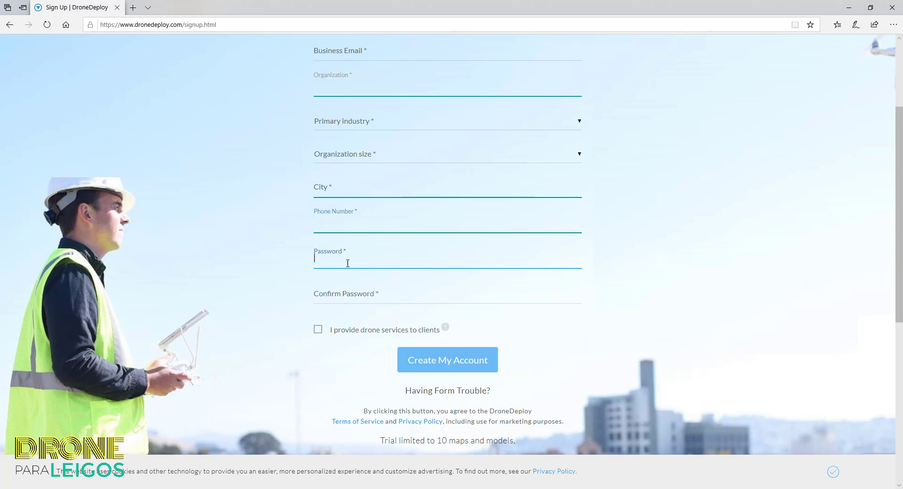
{"action": "left_click", "coordinate": [347, 301]}
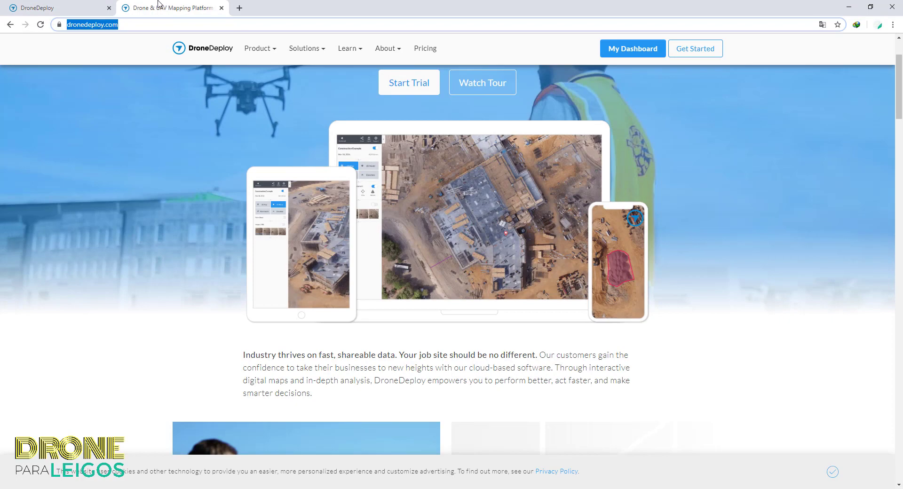
- Switch back to Chrome, check the DroneDeploy dashboard map and close the tab with the DroneDeploy home page
{"action": "left_click", "coordinate": [75, 7]}
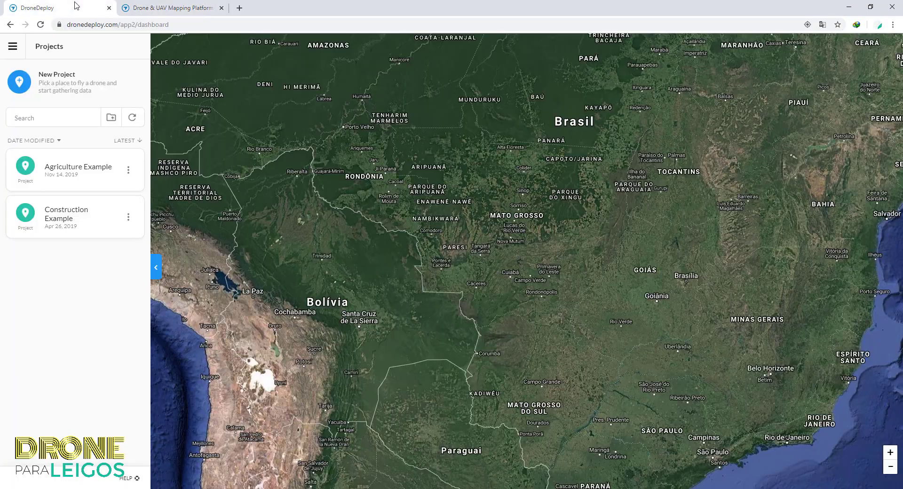
{"action": "left_click_drag", "start_coordinate": [475, 183], "coordinate": [530, 270]}
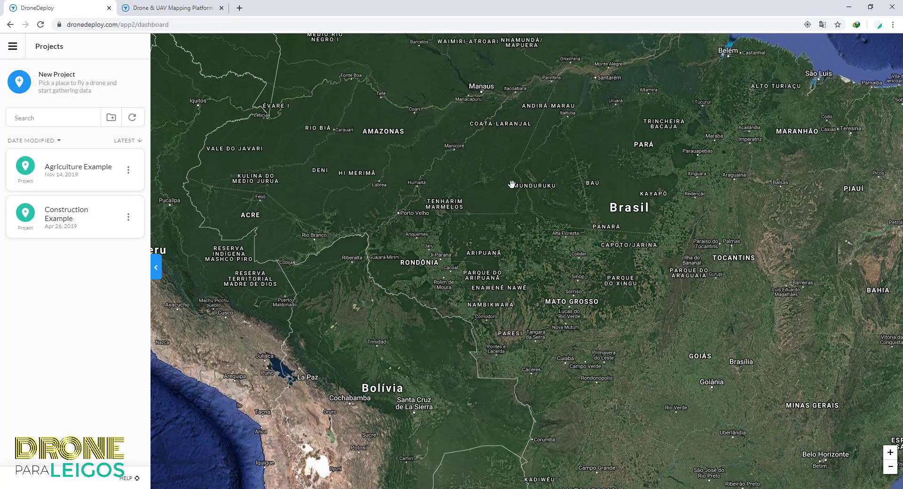
{"action": "left_click", "coordinate": [207, 7]}
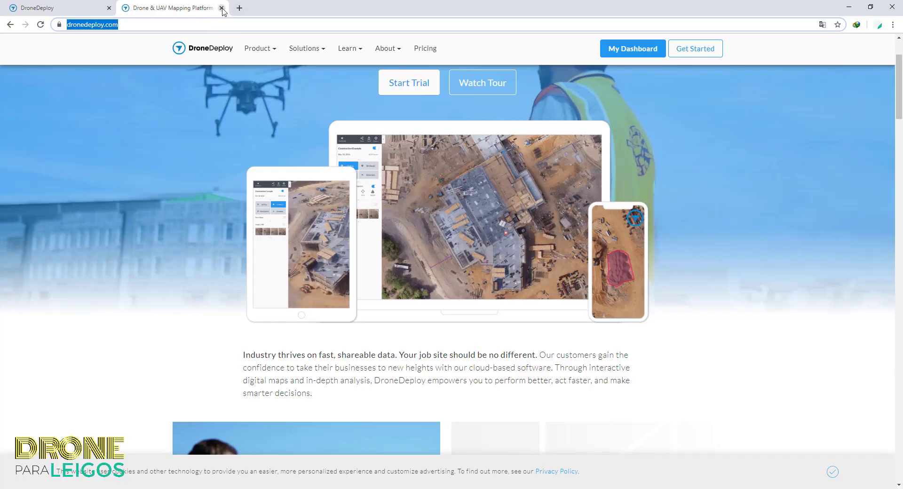
{"action": "left_click", "coordinate": [222, 8]}
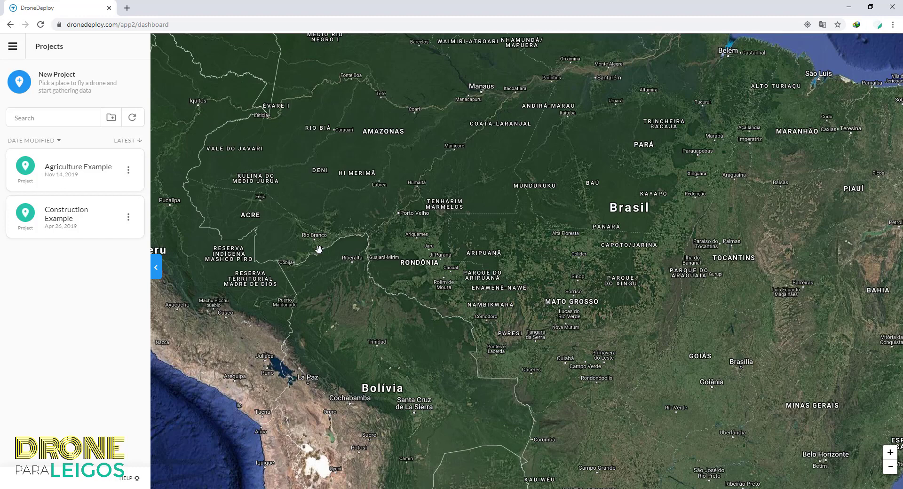
- Open the account preferences and check the available measurement units, keeping Metric
{"action": "left_click", "coordinate": [13, 48]}
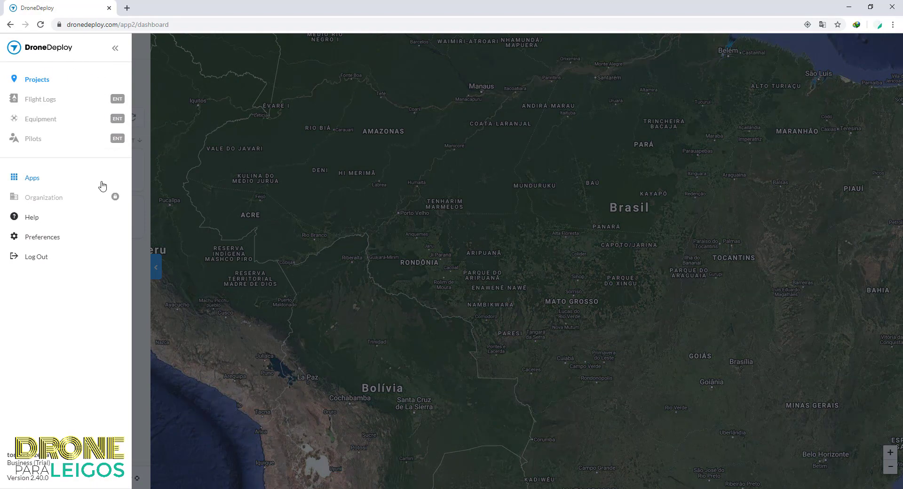
{"action": "left_click", "coordinate": [52, 239]}
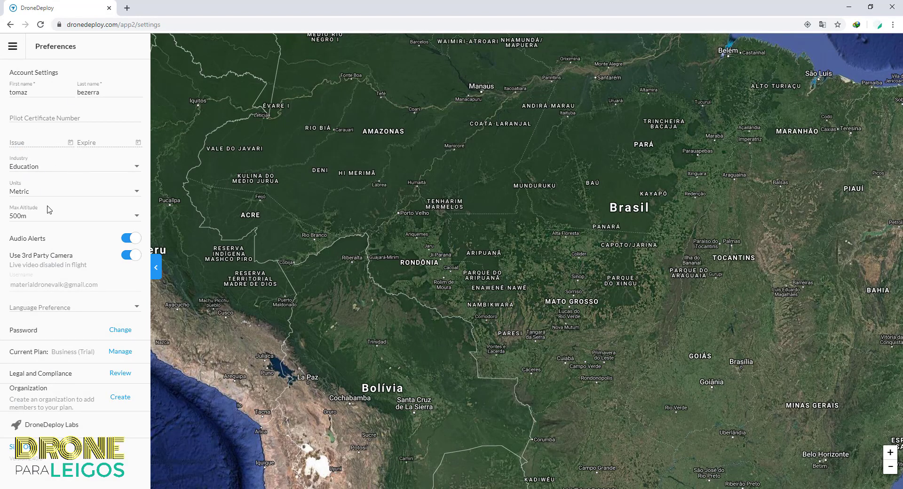
{"action": "left_click", "coordinate": [23, 192]}
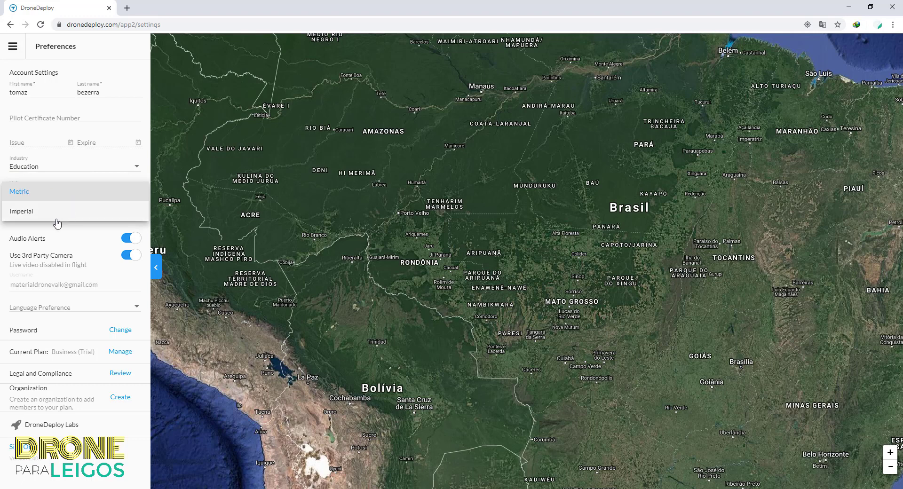
{"action": "left_click", "coordinate": [36, 234]}
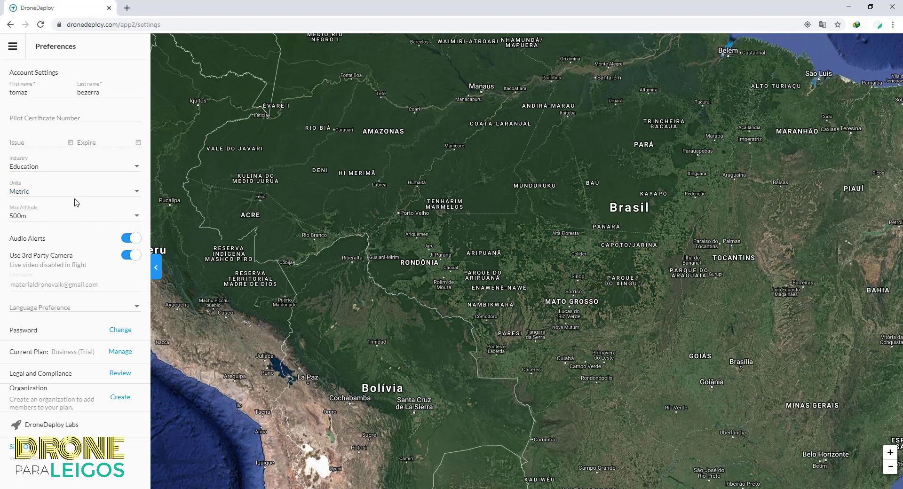
- Set the maximum altitude to 300m and change it back to 500m
{"action": "left_click", "coordinate": [50, 216]}
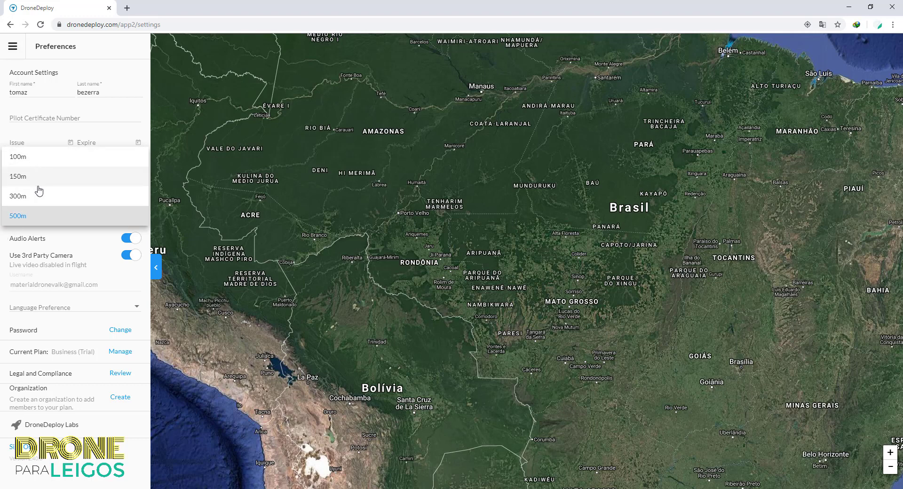
{"action": "left_click", "coordinate": [32, 199]}
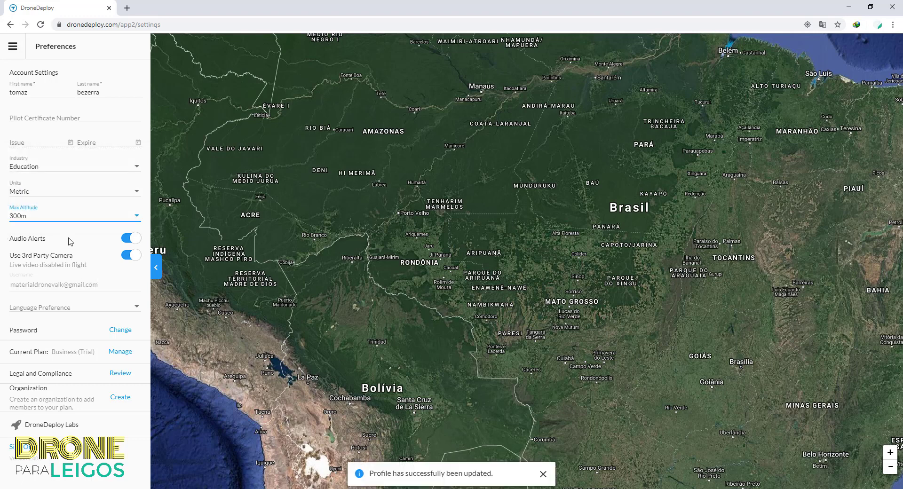
{"action": "left_click", "coordinate": [27, 221]}
{"action": "left_click", "coordinate": [30, 240]}
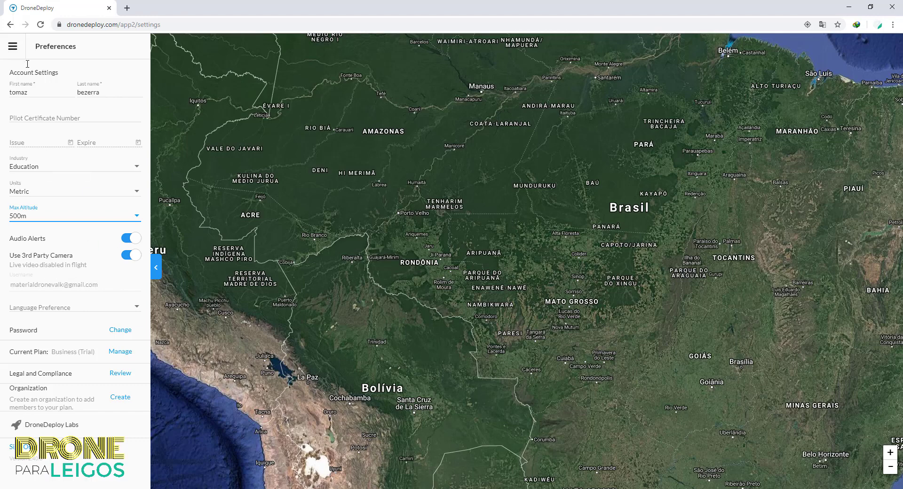
- Return to the projects dashboard and examine southeastern Brazil on the map, around Belo Horizonte and the coast
{"action": "left_click", "coordinate": [12, 46]}
{"action": "left_click", "coordinate": [37, 80]}
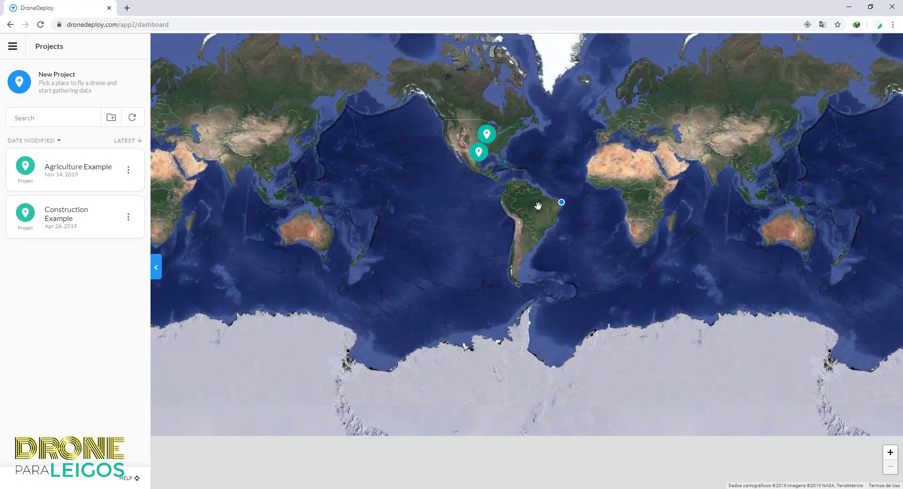
{"action": "scroll", "coordinate": [538, 205], "scroll_direction": "up", "scroll_amount": 6}
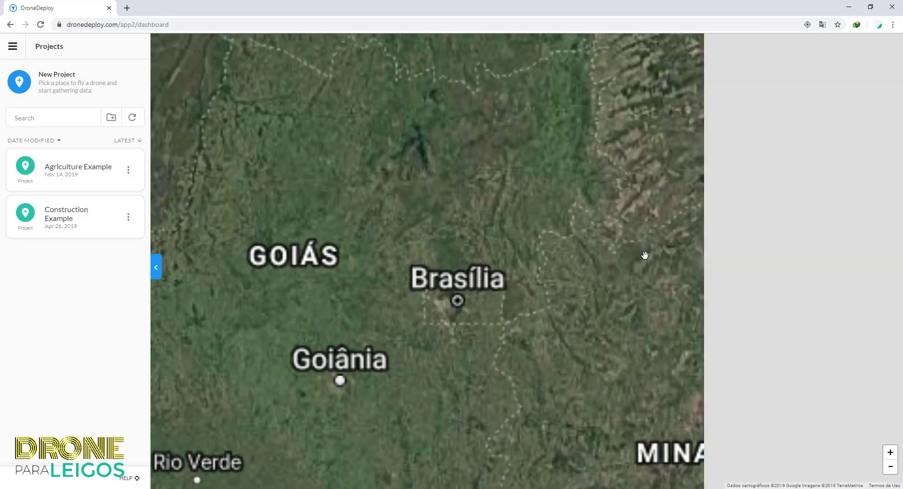
{"action": "left_click_drag", "start_coordinate": [755, 277], "coordinate": [549, 195]}
{"action": "left_click_drag", "start_coordinate": [751, 253], "coordinate": [453, 217]}
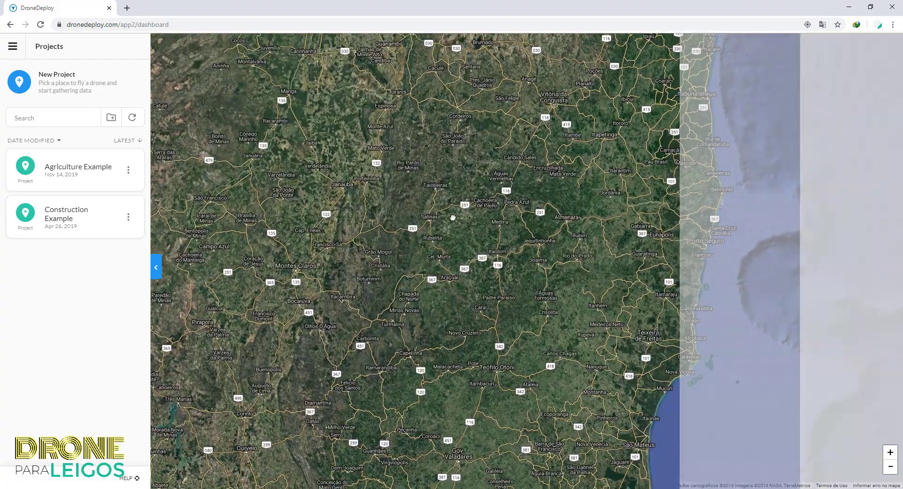
{"action": "scroll", "coordinate": [600, 245], "scroll_direction": "down", "scroll_amount": 3}
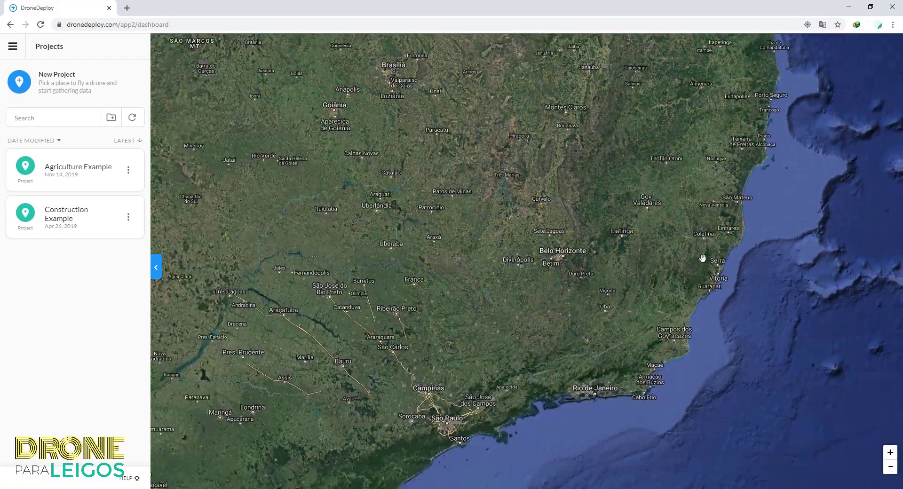
{"action": "scroll", "coordinate": [688, 250], "scroll_direction": "up", "scroll_amount": 3}
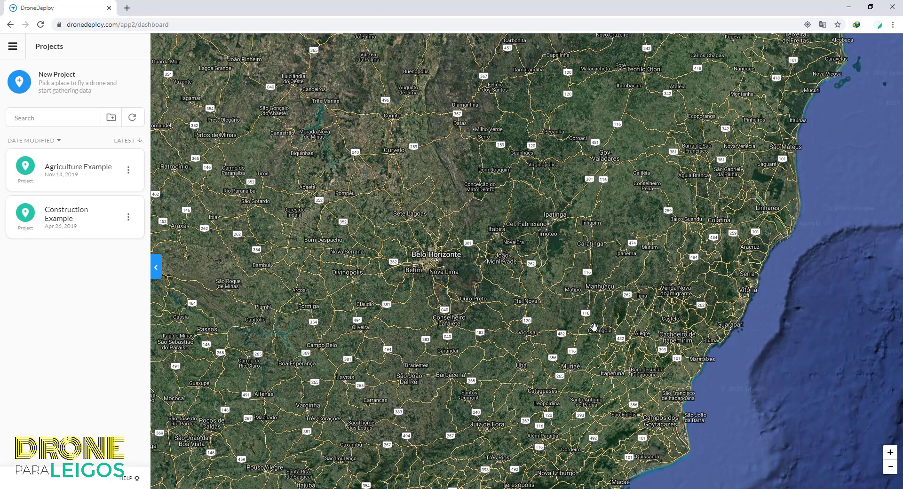
{"action": "left_click_drag", "start_coordinate": [593, 327], "coordinate": [646, 287]}
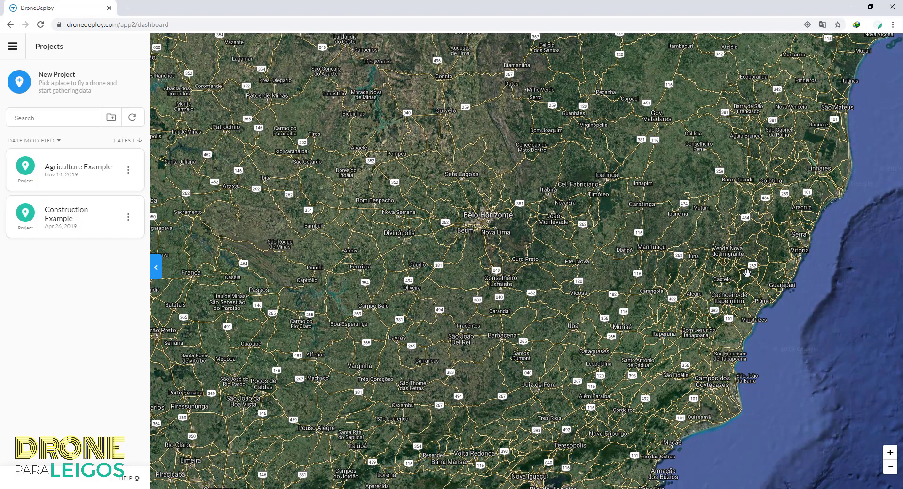
{"action": "scroll", "coordinate": [734, 282], "scroll_direction": "up", "scroll_amount": 2}
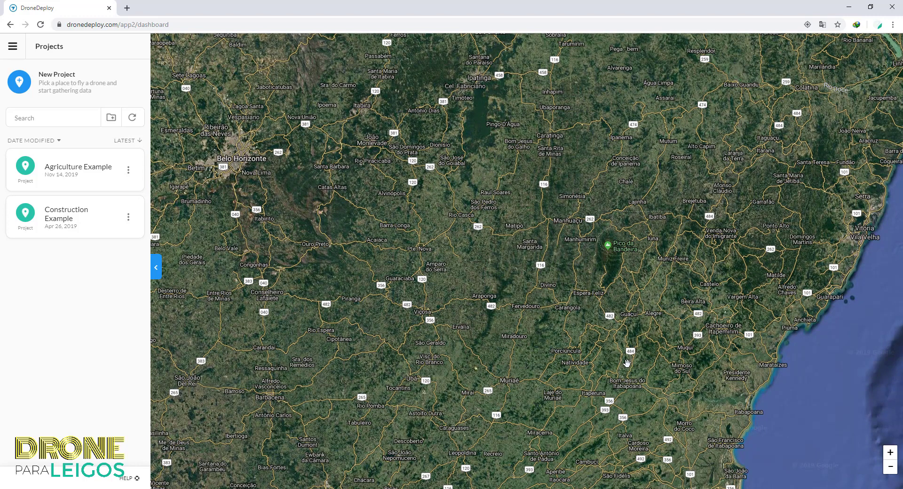
{"action": "left_click_drag", "start_coordinate": [695, 244], "coordinate": [588, 329]}
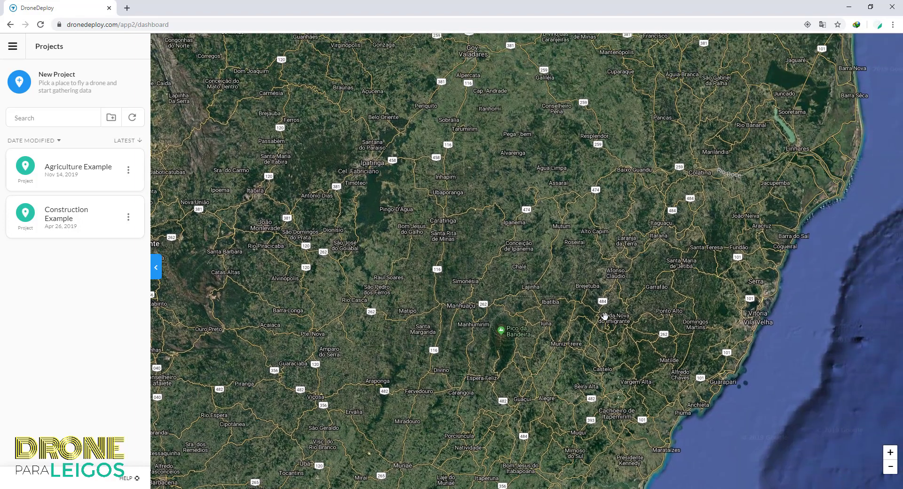
{"action": "left_click_drag", "start_coordinate": [686, 306], "coordinate": [824, 127]}
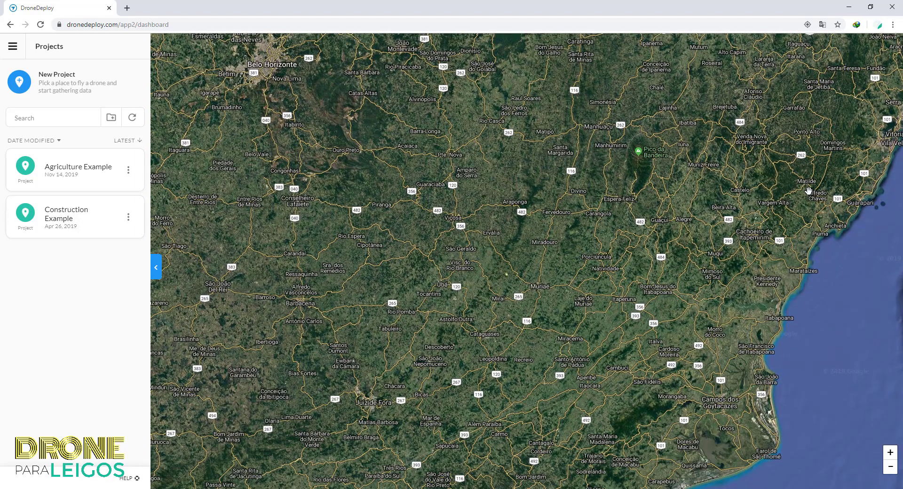
{"action": "left_click_drag", "start_coordinate": [791, 196], "coordinate": [656, 292]}
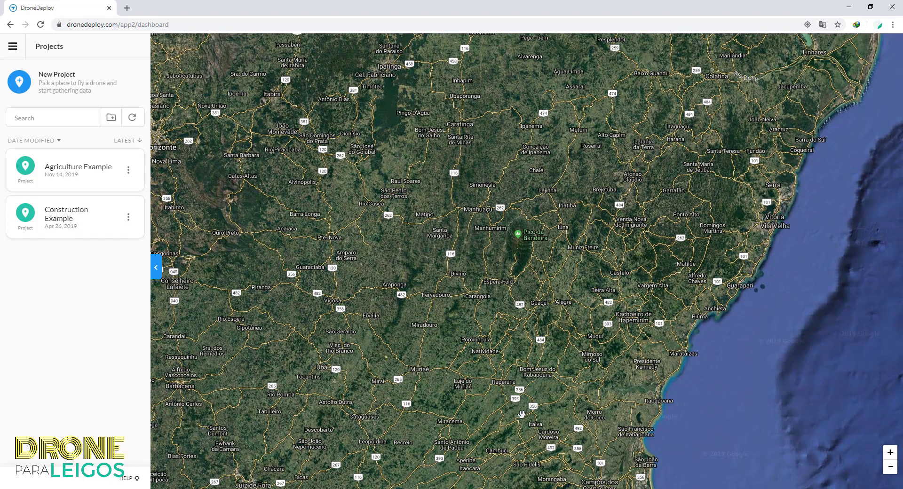
{"action": "left_click_drag", "start_coordinate": [521, 415], "coordinate": [565, 367]}
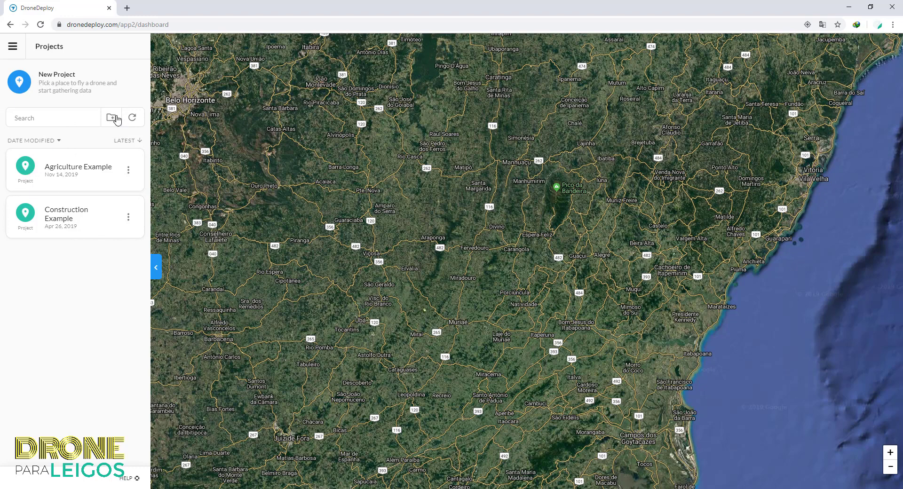
- Create a new project folder named "atualização cadastral"
{"action": "left_click", "coordinate": [110, 119]}
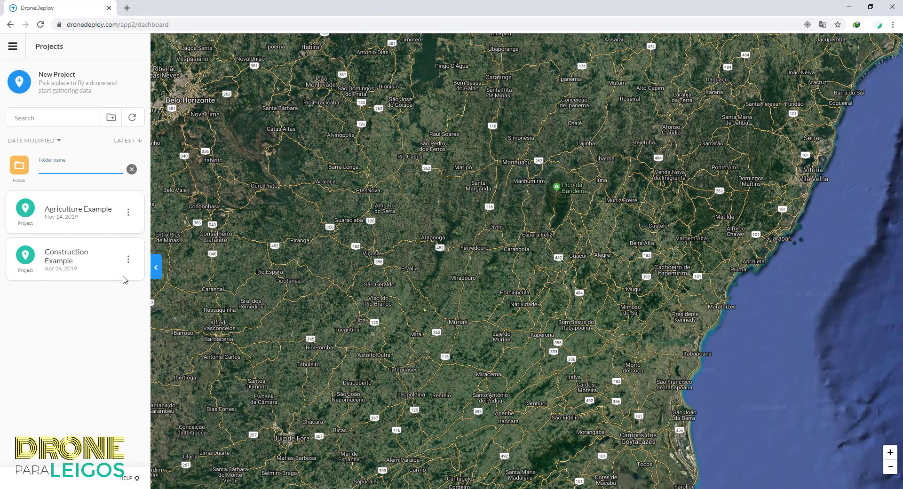
{"action": "type", "text": "atualizacao cadastral"}
{"action": "key", "text": "BackSpace"}
{"action": "key", "text": "BackSpace"}
{"action": "key", "text": "BackSpace"}
{"action": "type", "text": "ção"}
{"action": "left_click", "coordinate": [132, 170]}
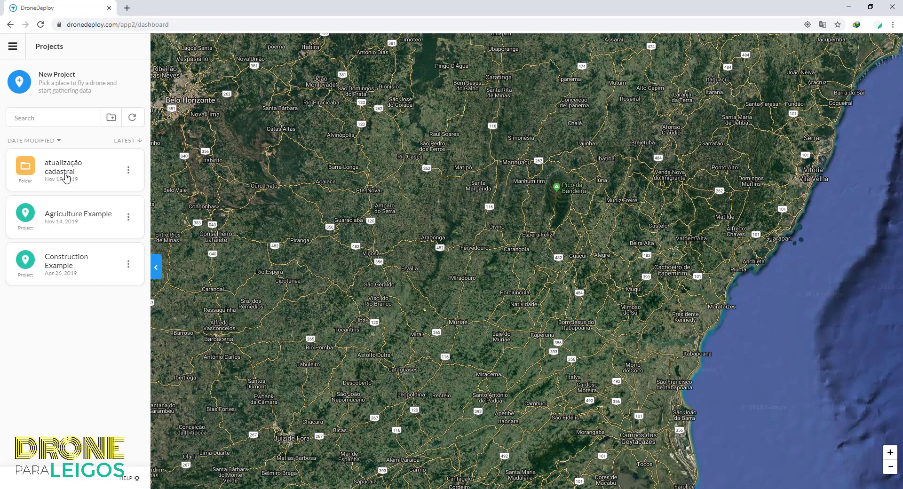
- Open the "atualização cadastral" folder and start a new project inside it
{"action": "left_click", "coordinate": [66, 177]}
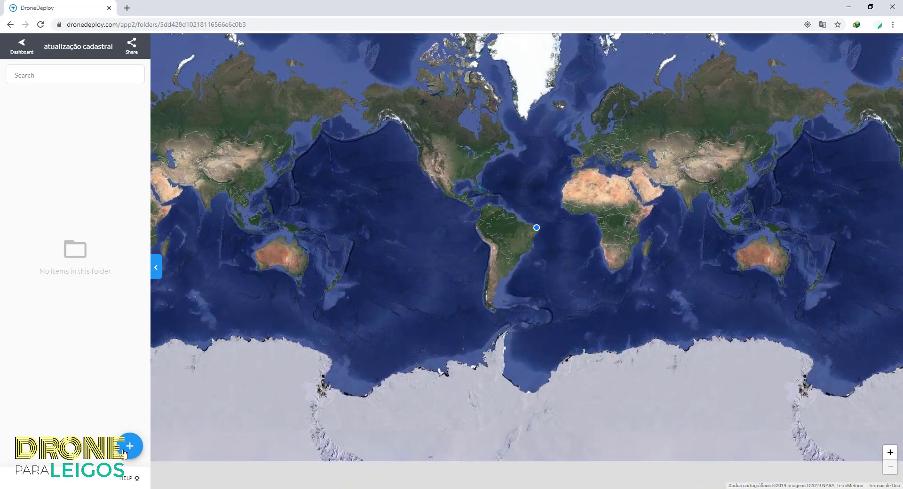
{"action": "mouse_move", "coordinate": [123, 451]}
{"action": "left_click", "coordinate": [128, 416]}
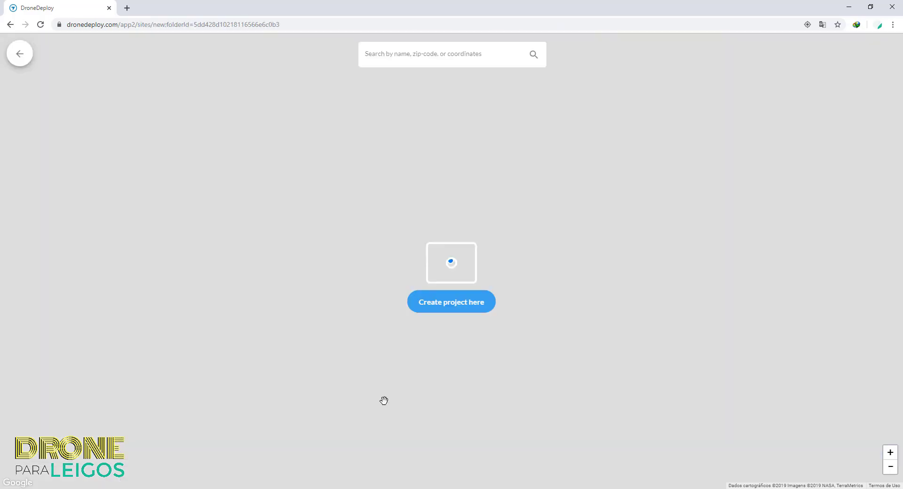
- Bring the project location map from northeastern Brazil down to the Espírito Santo coast around Vitória and Guarapari
{"action": "left_click_drag", "start_coordinate": [452, 350], "coordinate": [771, 97]}
{"action": "scroll", "coordinate": [703, 137], "scroll_direction": "down", "scroll_amount": 2}
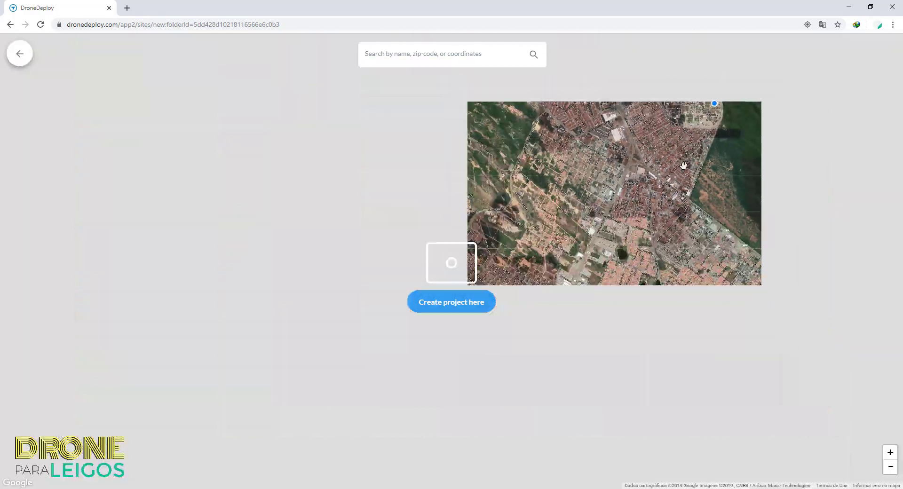
{"action": "left_click_drag", "start_coordinate": [727, 180], "coordinate": [818, 34]}
{"action": "scroll", "coordinate": [645, 258], "scroll_direction": "down", "scroll_amount": 5}
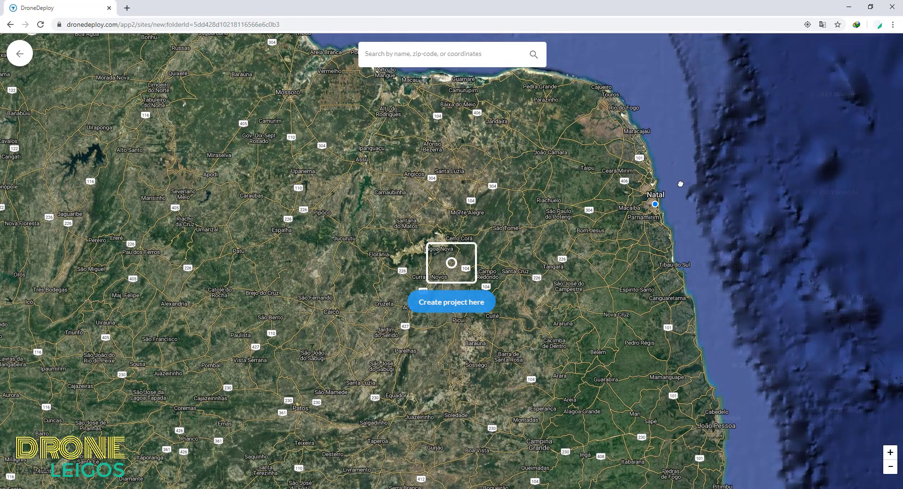
{"action": "left_click_drag", "start_coordinate": [679, 183], "coordinate": [781, 34]}
{"action": "left_click_drag", "start_coordinate": [748, 165], "coordinate": [659, 54]}
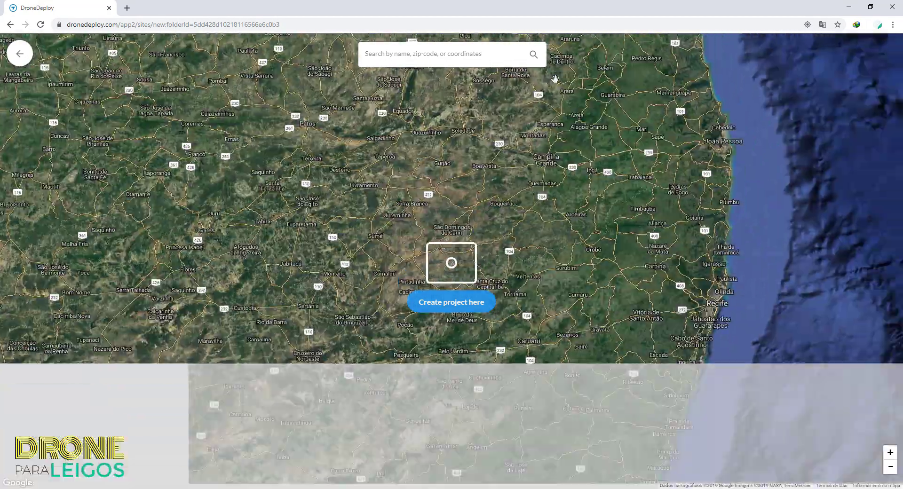
{"action": "left_click_drag", "start_coordinate": [636, 288], "coordinate": [549, 179]}
{"action": "left_click_drag", "start_coordinate": [591, 238], "coordinate": [708, 54]}
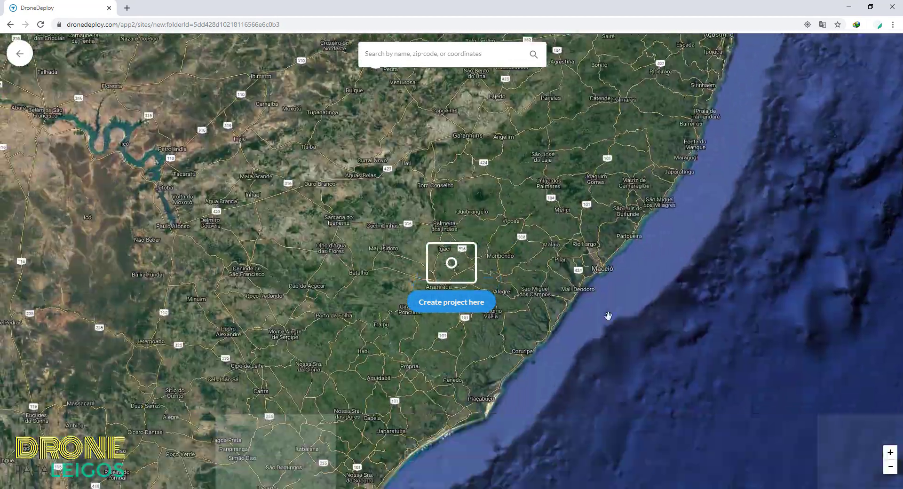
{"action": "scroll", "coordinate": [601, 298], "scroll_direction": "down", "scroll_amount": 1}
{"action": "scroll", "coordinate": [601, 298], "scroll_direction": "down", "scroll_amount": 1}
{"action": "left_click_drag", "start_coordinate": [590, 334], "coordinate": [618, 78]}
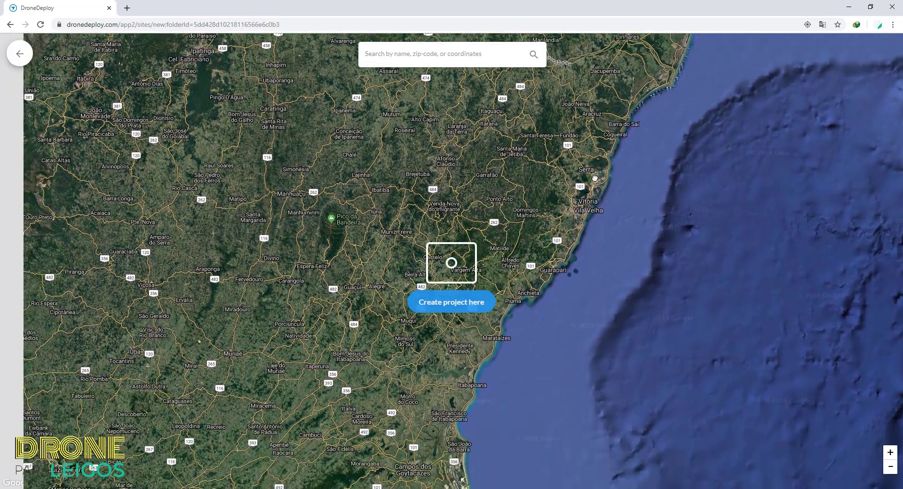
- Place the project location at Village da Luz, on the northern edge of Cachoeiro de Itapemirim, and create the project there
{"action": "scroll", "coordinate": [497, 327], "scroll_direction": "up", "scroll_amount": 2}
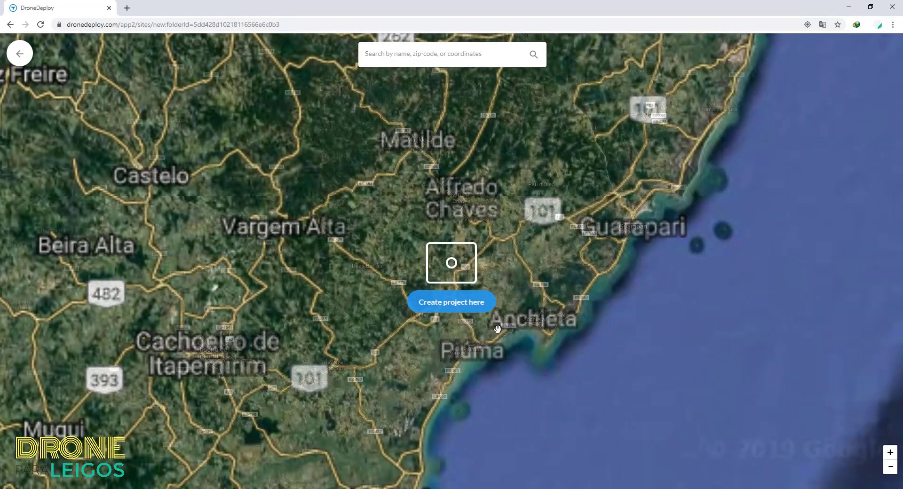
{"action": "left_click_drag", "start_coordinate": [497, 327], "coordinate": [678, 178]}
{"action": "left_click_drag", "start_coordinate": [403, 258], "coordinate": [661, 306]}
{"action": "scroll", "coordinate": [501, 268], "scroll_direction": "up", "scroll_amount": 2}
{"action": "scroll", "coordinate": [579, 313], "scroll_direction": "up", "scroll_amount": 1}
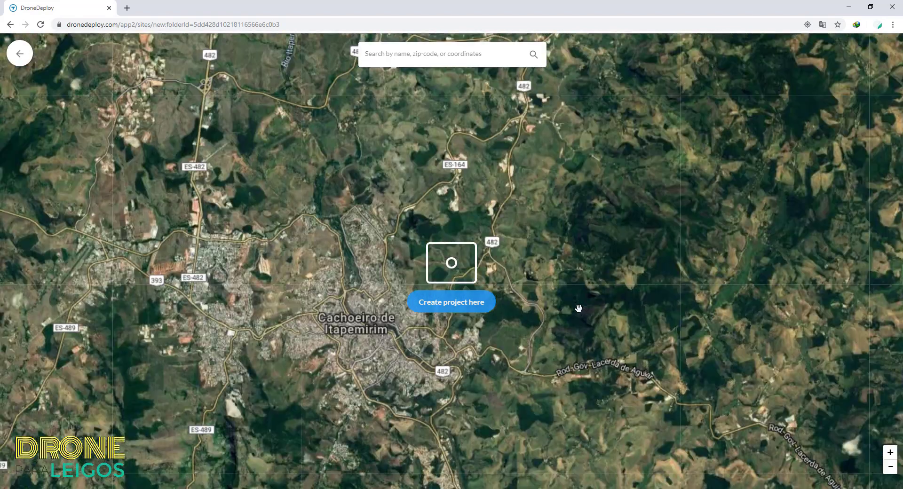
{"action": "left_click_drag", "start_coordinate": [567, 226], "coordinate": [772, 184]}
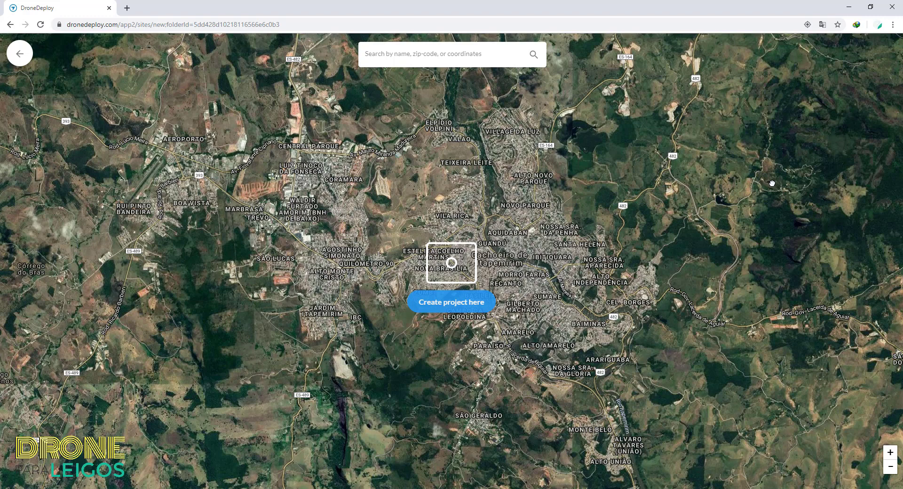
{"action": "left_click_drag", "start_coordinate": [699, 170], "coordinate": [628, 322]}
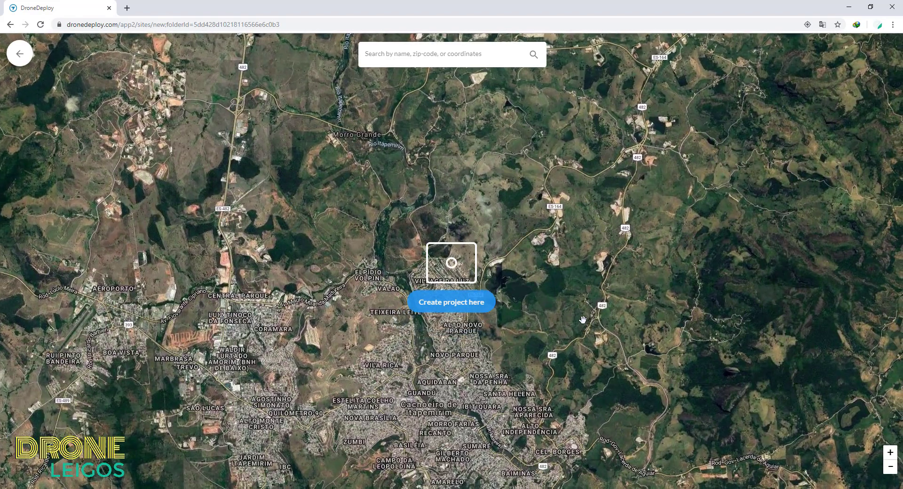
{"action": "left_click", "coordinate": [443, 307]}
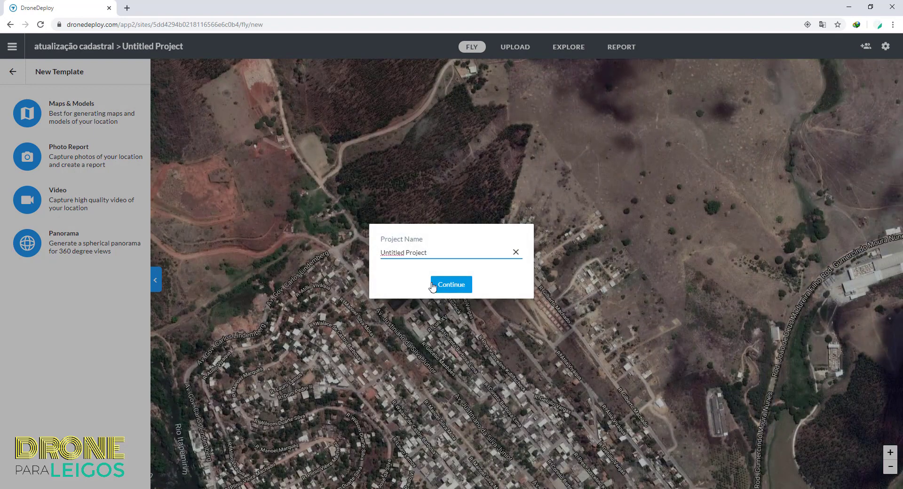
- Name the project "projeto01" and choose the Maps & Models template for its flight plan
{"action": "left_click_drag", "start_coordinate": [428, 254], "coordinate": [381, 255]}
{"action": "type", "text": "projeto01"}
{"action": "left_click", "coordinate": [452, 287]}
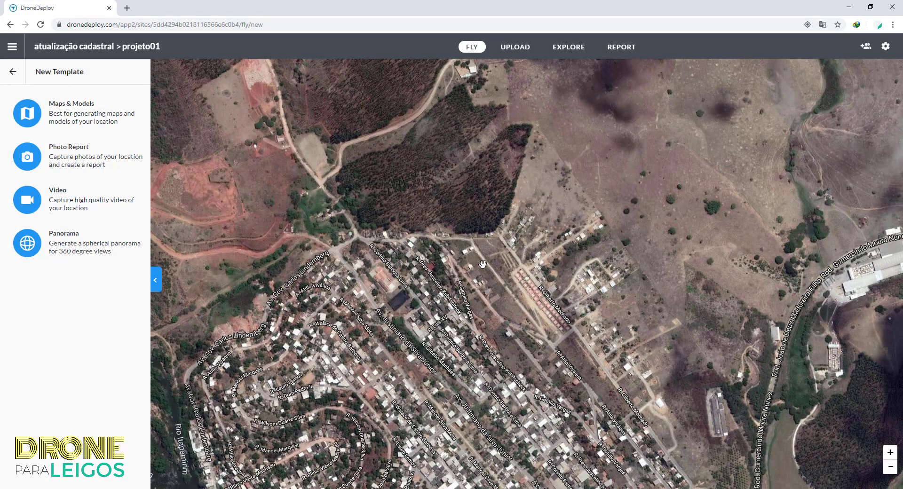
{"action": "left_click", "coordinate": [75, 119]}
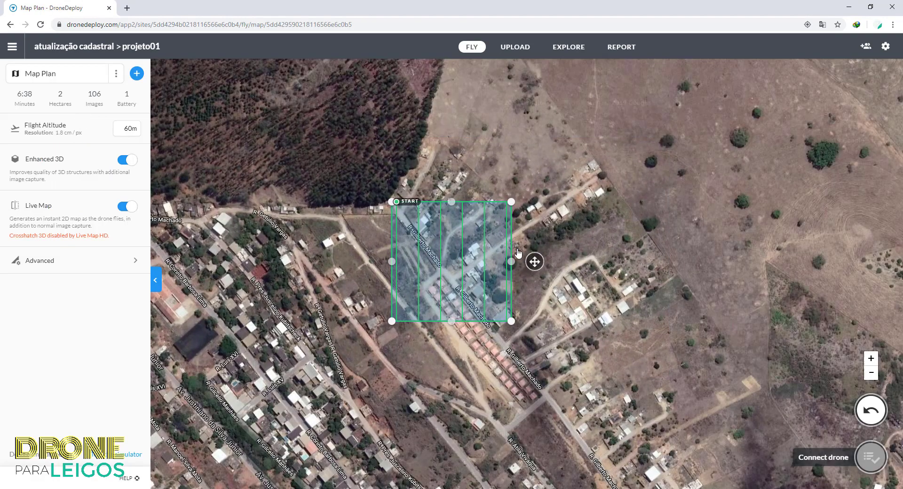
- Examine the default flight area and its flight lines against the surrounding streets, close up and from farther out
{"action": "left_click_drag", "start_coordinate": [614, 234], "coordinate": [781, 229]}
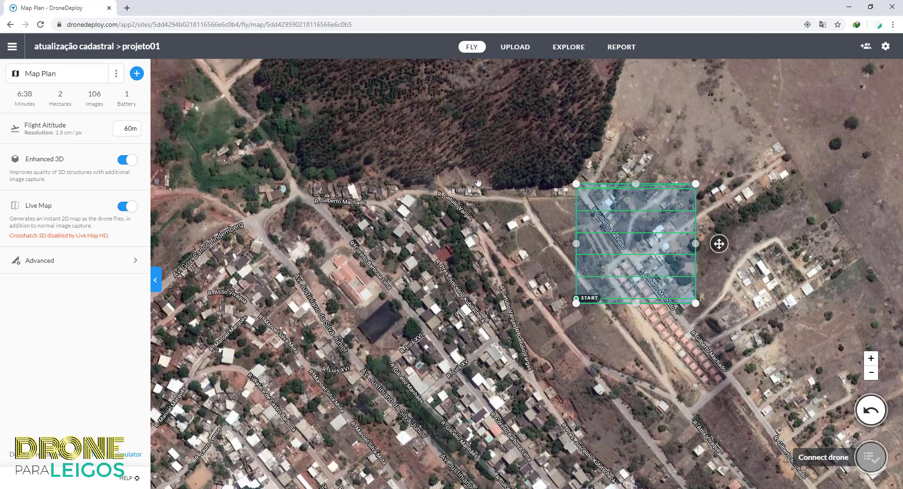
{"action": "scroll", "coordinate": [522, 205], "scroll_direction": "down", "scroll_amount": 1}
{"action": "left_click_drag", "start_coordinate": [451, 217], "coordinate": [506, 258]}
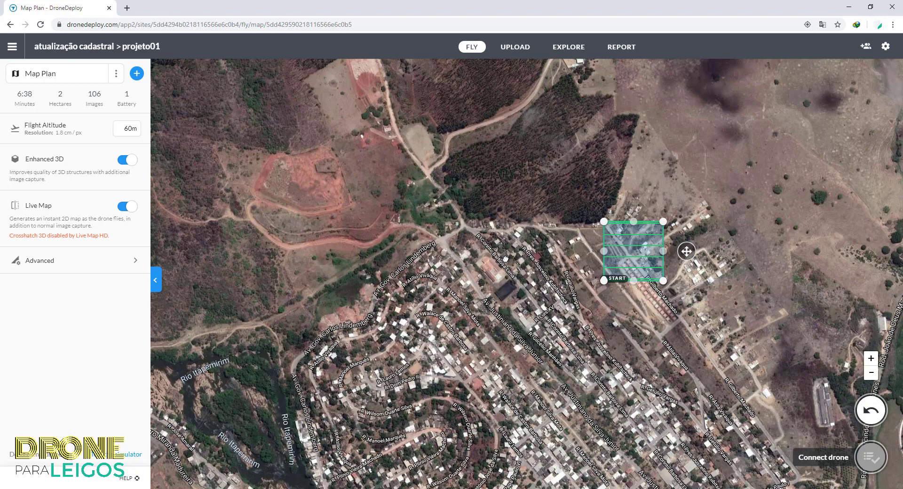
{"action": "scroll", "coordinate": [649, 247], "scroll_direction": "down", "scroll_amount": 2}
{"action": "scroll", "coordinate": [648, 247], "scroll_direction": "up", "scroll_amount": 2}
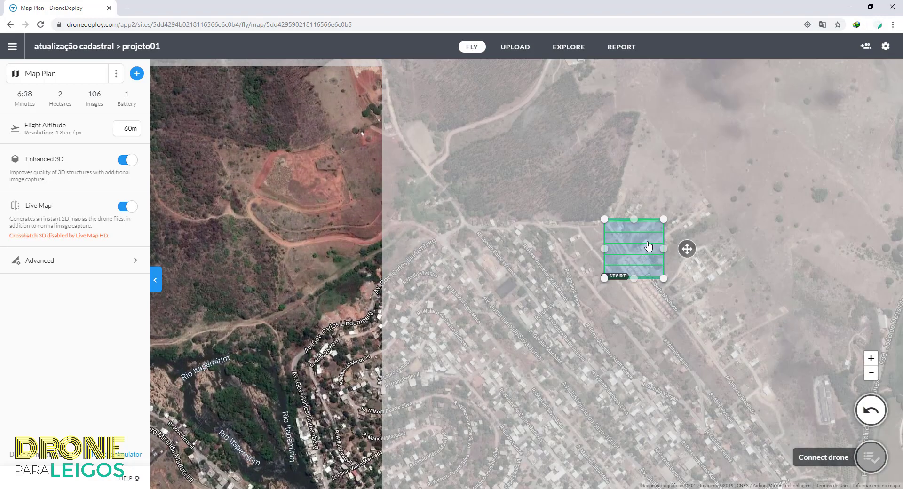
{"action": "scroll", "coordinate": [648, 246], "scroll_direction": "up", "scroll_amount": 3}
{"action": "scroll", "coordinate": [647, 248], "scroll_direction": "down", "scroll_amount": 1}
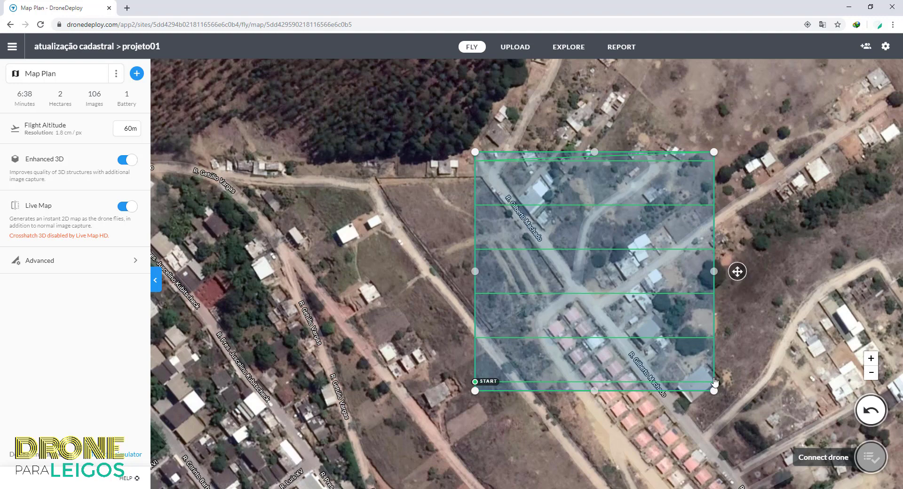
{"action": "scroll", "coordinate": [715, 382], "scroll_direction": "up", "scroll_amount": 3}
{"action": "scroll", "coordinate": [714, 382], "scroll_direction": "down", "scroll_amount": 5}
{"action": "scroll", "coordinate": [716, 331], "scroll_direction": "up", "scroll_amount": 1}
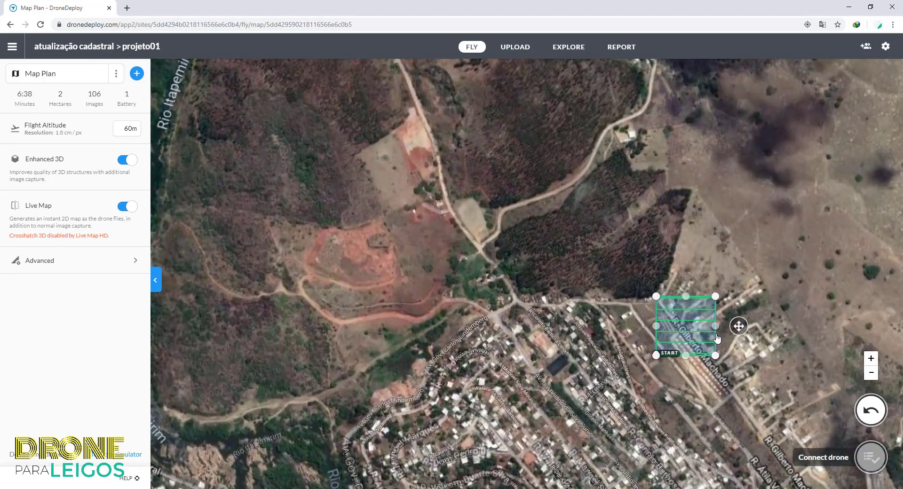
- Set the map plan's flight altitude to 150 m
{"action": "left_click", "coordinate": [124, 135]}
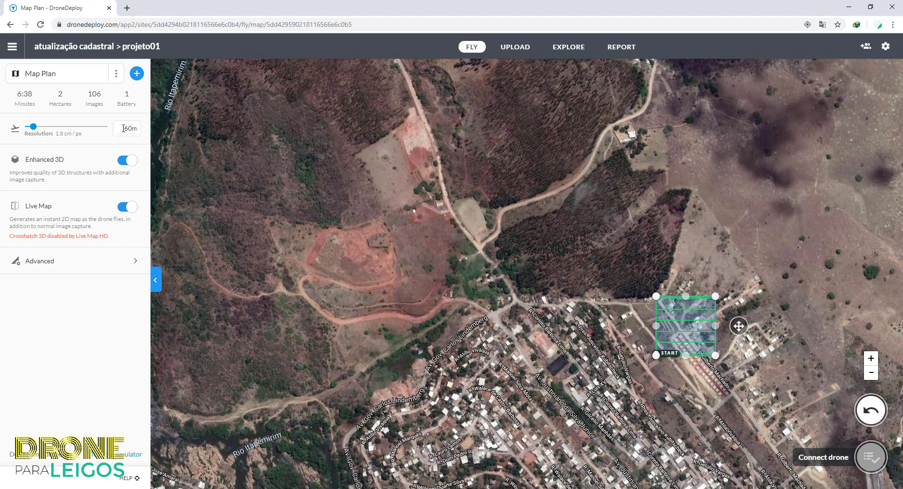
{"action": "double_click", "coordinate": [139, 132]}
{"action": "type", "text": "150"}
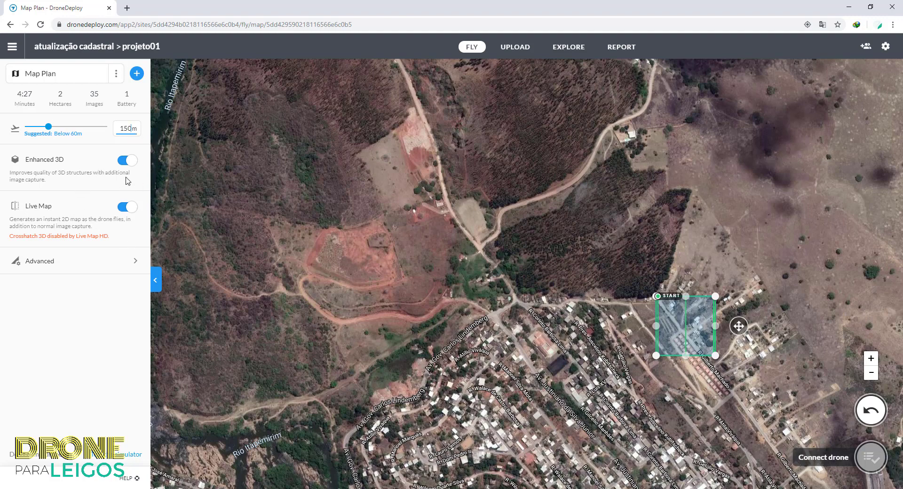
- Turn off Enhanced 3D, briefly re-enable it to compare the flight plan, and leave it switched off
{"action": "left_click", "coordinate": [128, 162]}
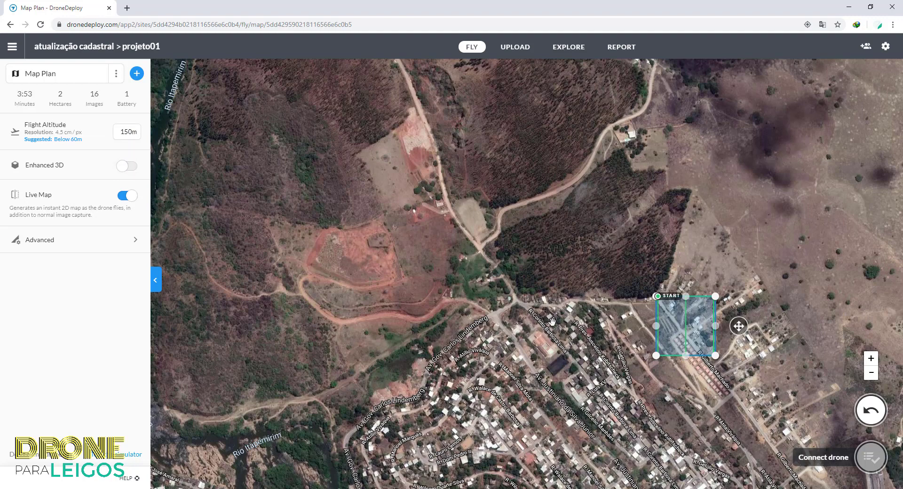
{"action": "scroll", "coordinate": [689, 346], "scroll_direction": "up", "scroll_amount": 4}
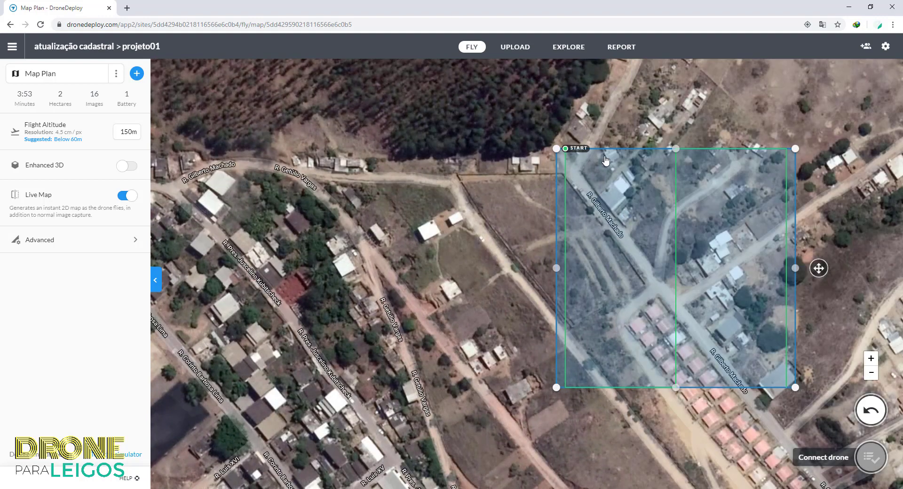
{"action": "left_click", "coordinate": [128, 167]}
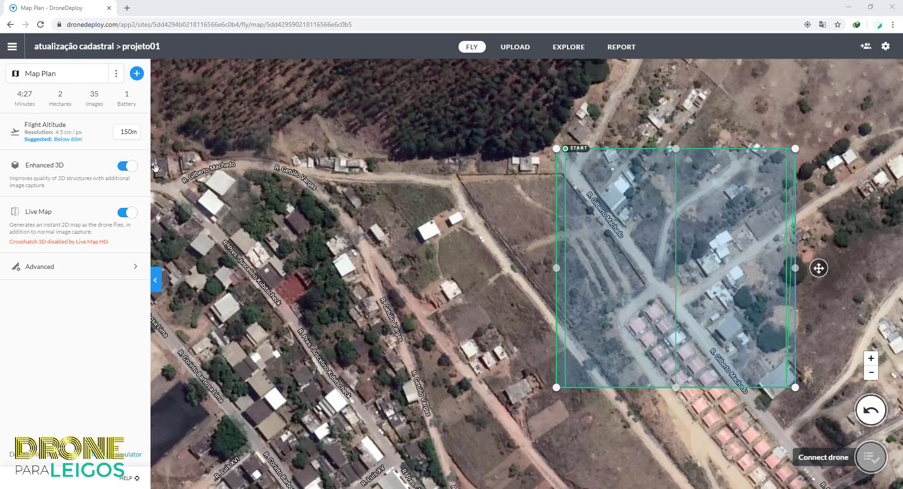
{"action": "left_click", "coordinate": [129, 166]}
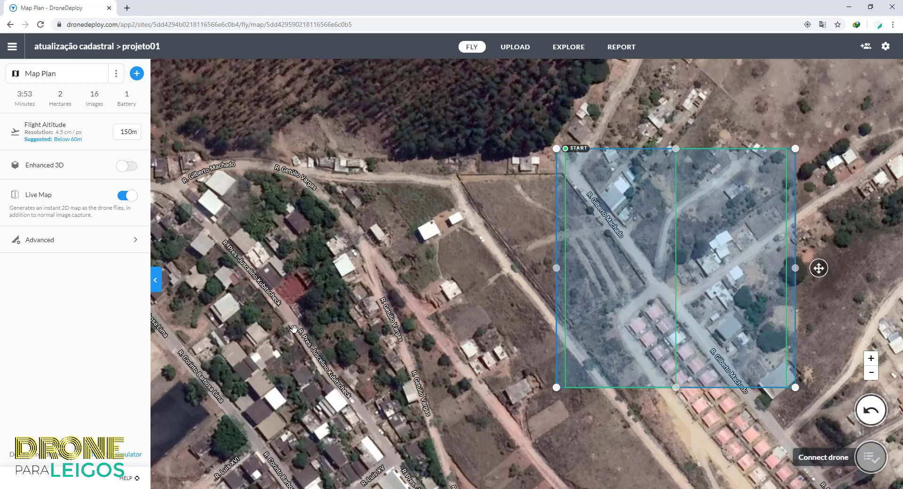
- Open the advanced settings of the map plan
{"action": "scroll", "coordinate": [481, 126], "scroll_direction": "down", "scroll_amount": 1}
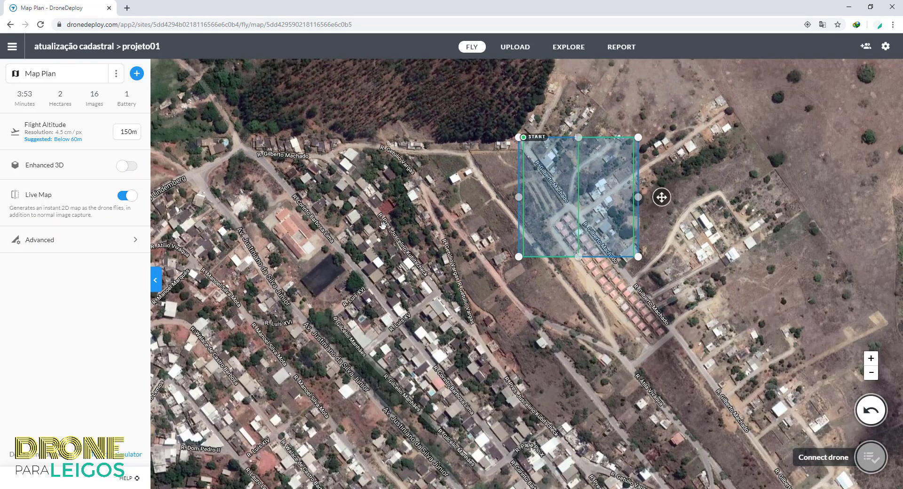
{"action": "scroll", "coordinate": [383, 226], "scroll_direction": "down", "scroll_amount": 1}
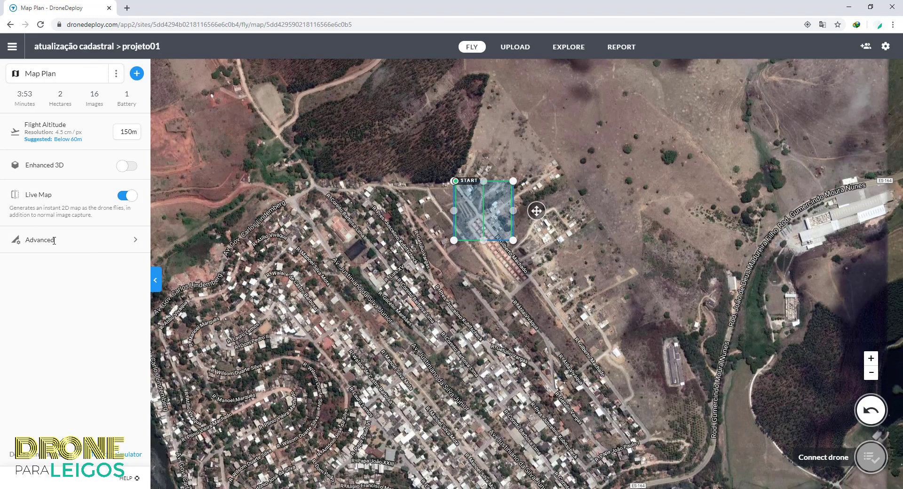
{"action": "left_click", "coordinate": [134, 241]}
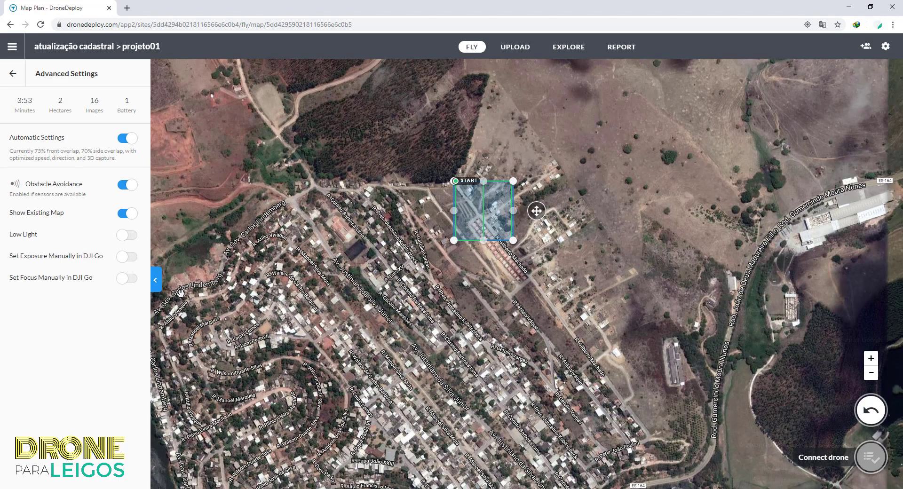
- Turn off the automatic settings and set both the front overlap and the side overlap to 80%
{"action": "left_click", "coordinate": [124, 141]}
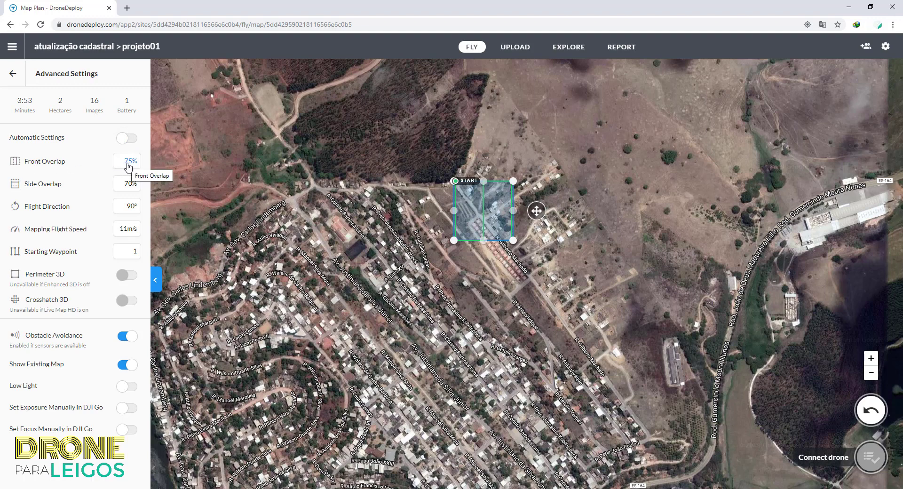
{"action": "left_click", "coordinate": [128, 165]}
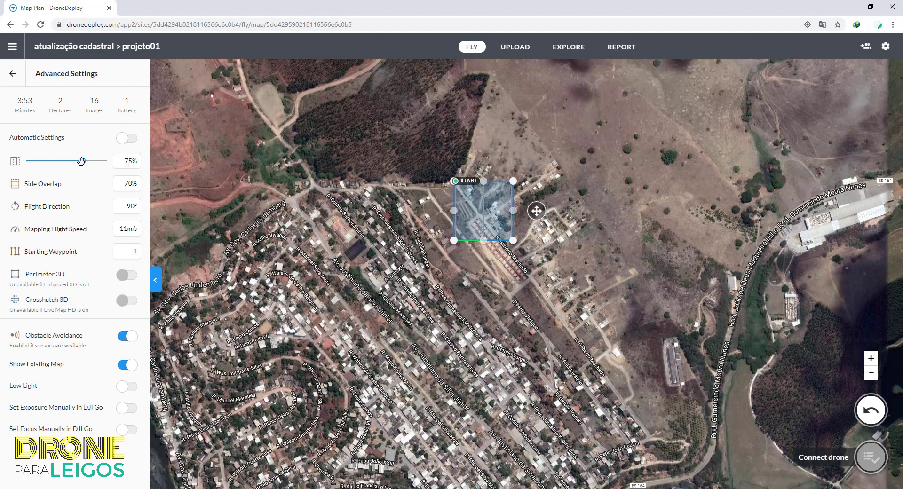
{"action": "left_click_drag", "start_coordinate": [81, 161], "coordinate": [89, 174]}
{"action": "left_click", "coordinate": [122, 160]}
{"action": "double_click", "coordinate": [122, 160]}
{"action": "type", "text": "80"}
{"action": "left_click", "coordinate": [130, 185]}
{"action": "double_click", "coordinate": [130, 185]}
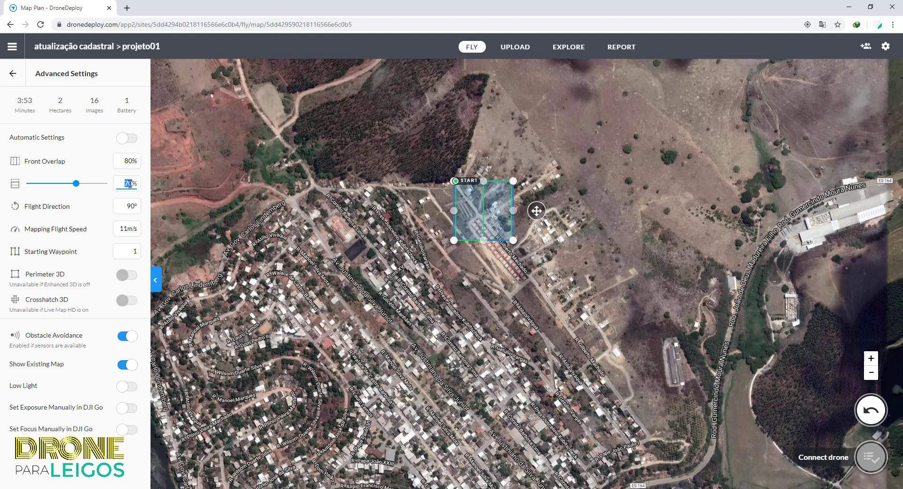
{"action": "type", "text": "80"}
- Try a flight direction of 132° and set it back to 90°
{"action": "left_click", "coordinate": [127, 206]}
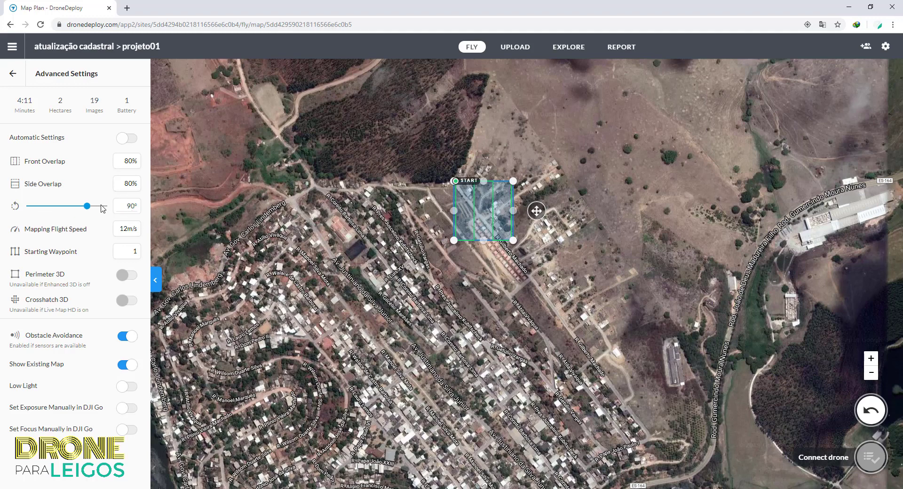
{"action": "left_click_drag", "start_coordinate": [87, 207], "coordinate": [230, 207]}
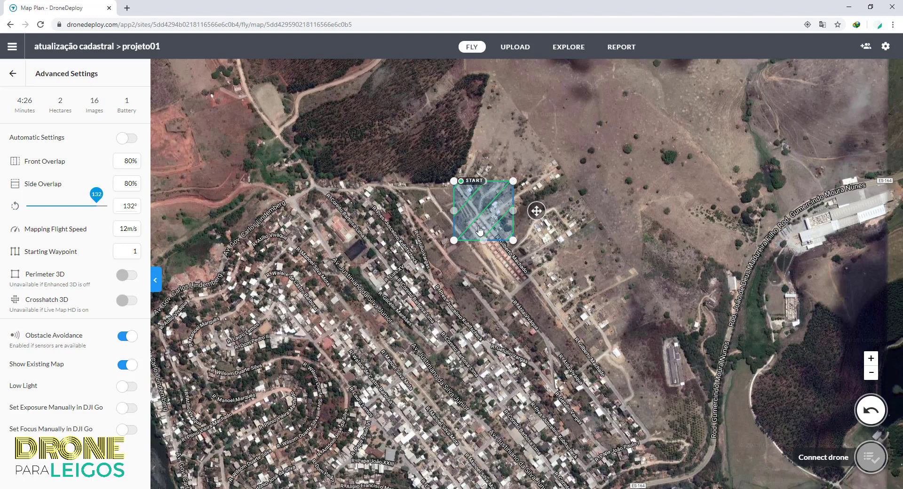
{"action": "double_click", "coordinate": [128, 207]}
{"action": "type", "text": "90"}
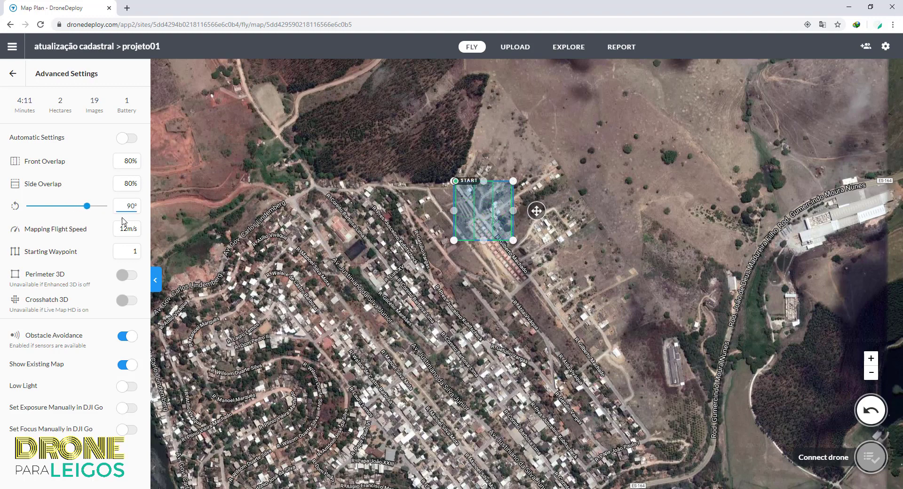
- Set the mapping flight speed to 8 m/s and return to the main map plan settings
{"action": "mouse_move", "coordinate": [129, 230]}
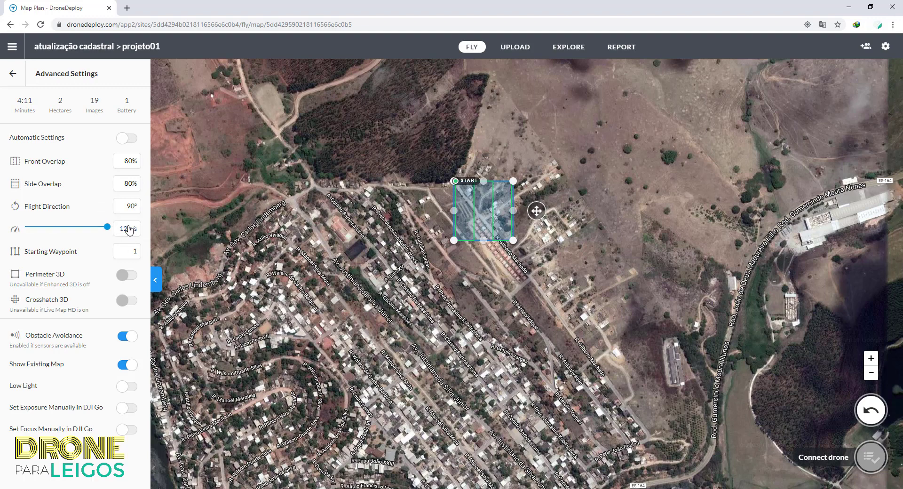
{"action": "double_click", "coordinate": [123, 229]}
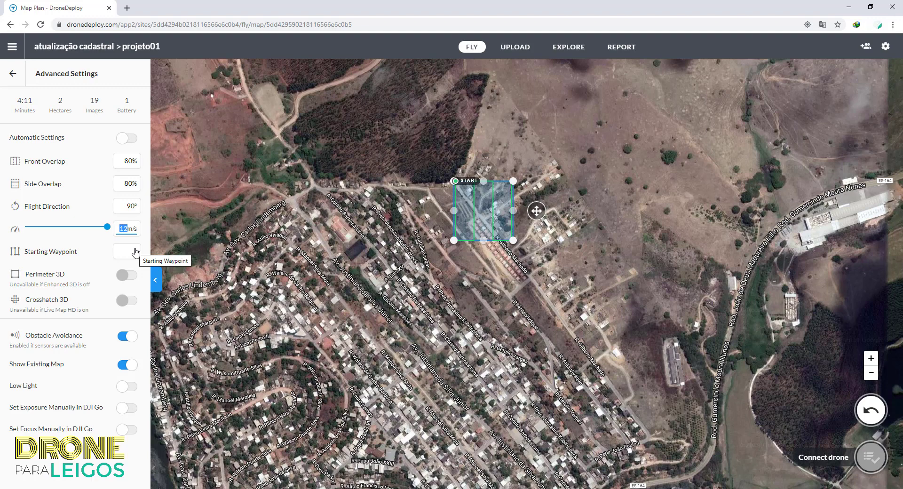
{"action": "type", "text": "8"}
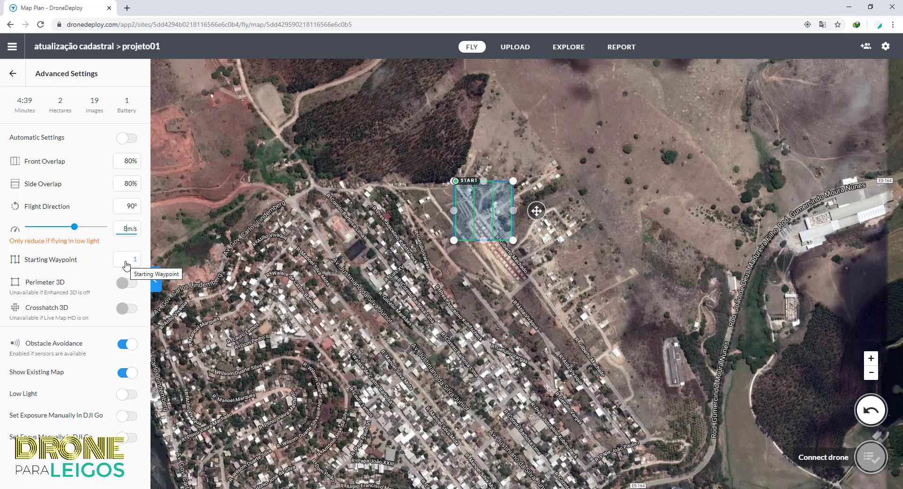
{"action": "left_click", "coordinate": [126, 265]}
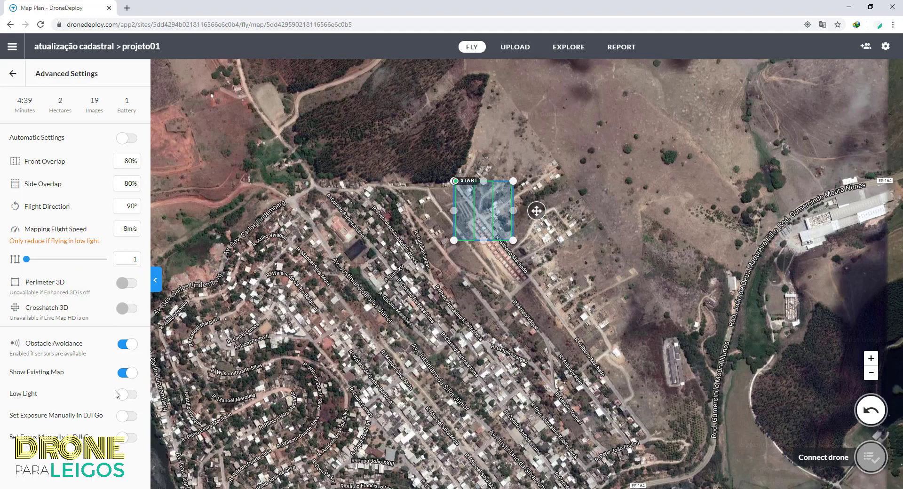
{"action": "left_click", "coordinate": [13, 75]}
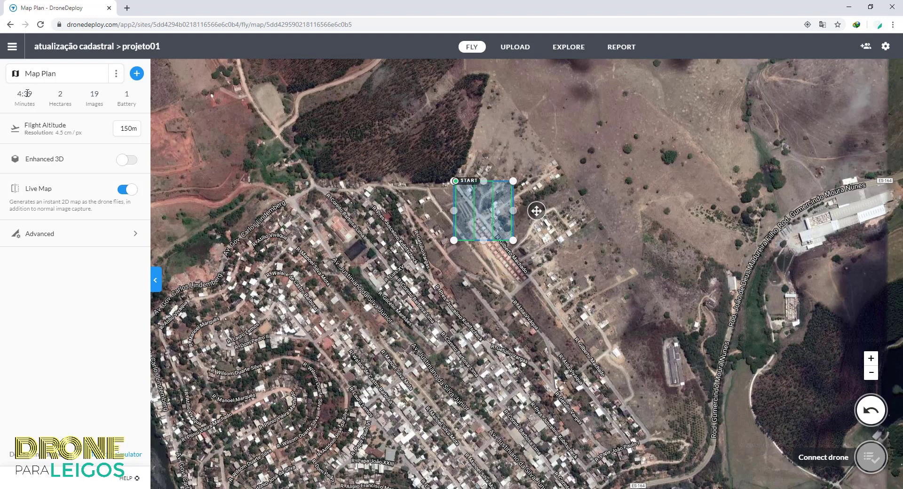
- Review the plan's estimated flight time, image count and battery figures
{"action": "left_click_drag", "start_coordinate": [21, 93], "coordinate": [38, 95]}
{"action": "left_click", "coordinate": [25, 96]}
{"action": "left_click_drag", "start_coordinate": [92, 94], "coordinate": [98, 94]}
{"action": "left_click", "coordinate": [129, 98]}
- Enlarge the flight area to about 56 hectares, stretching its corners from the river across the northern part of the neighbourhood
{"action": "left_click_drag", "start_coordinate": [513, 182], "coordinate": [557, 140]}
{"action": "left_click_drag", "start_coordinate": [453, 182], "coordinate": [277, 177]}
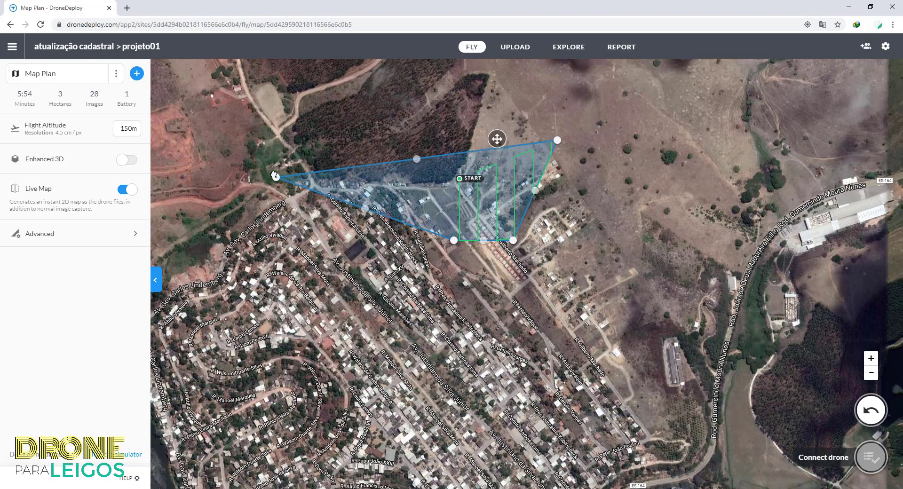
{"action": "scroll", "coordinate": [616, 158], "scroll_direction": "down", "scroll_amount": 2}
{"action": "scroll", "coordinate": [593, 176], "scroll_direction": "up", "scroll_amount": 1}
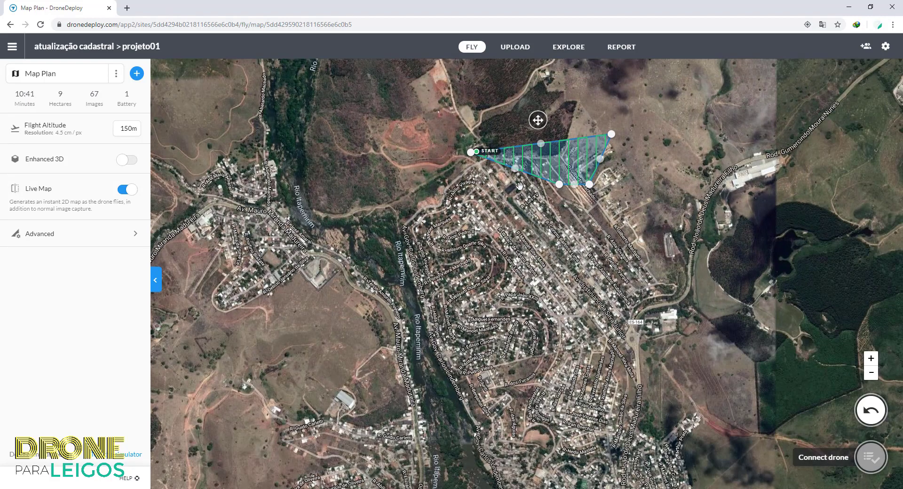
{"action": "left_click_drag", "start_coordinate": [559, 184], "coordinate": [394, 248]}
{"action": "left_click_drag", "start_coordinate": [469, 155], "coordinate": [385, 143]}
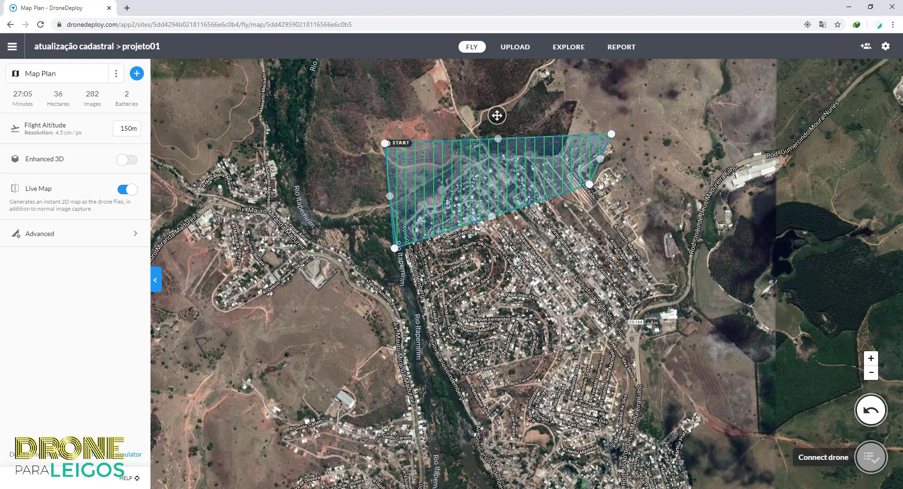
{"action": "left_click_drag", "start_coordinate": [590, 184], "coordinate": [647, 219]}
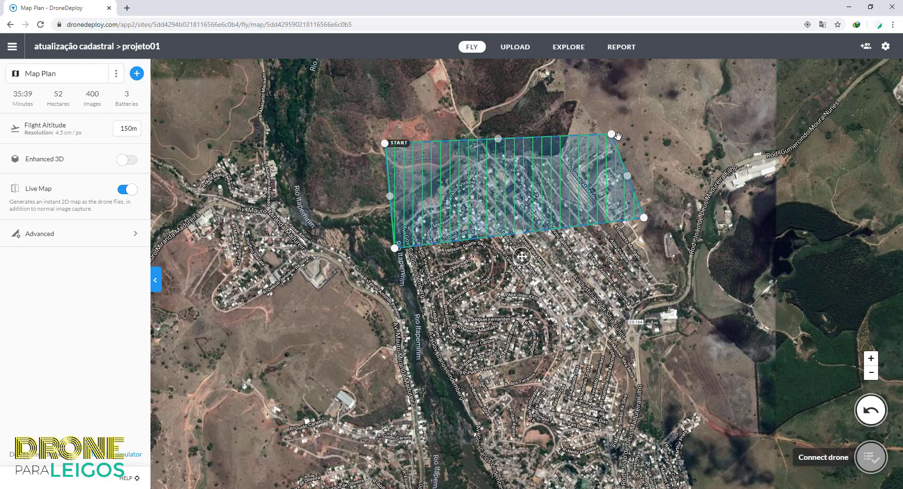
{"action": "left_click_drag", "start_coordinate": [611, 134], "coordinate": [647, 127]}
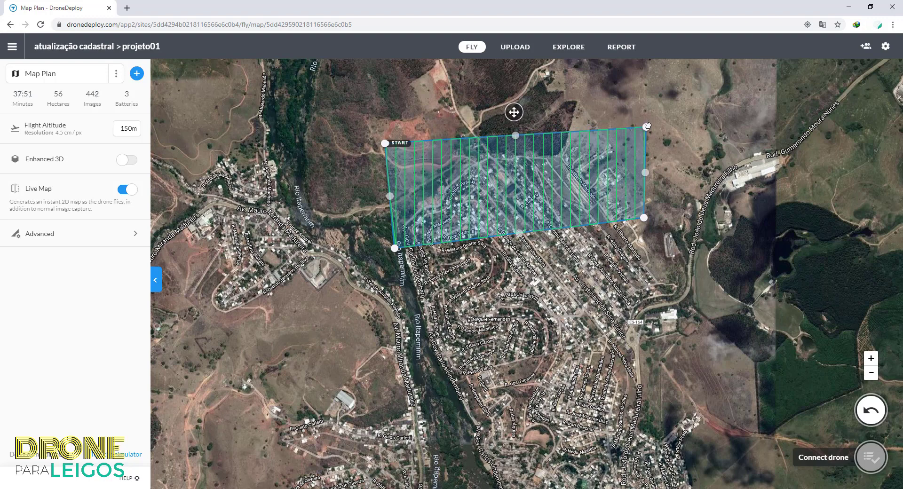
- Reposition the flight area's corners to straighten its west and east sides, covering about 53 hectares
{"action": "left_click_drag", "start_coordinate": [644, 217], "coordinate": [650, 224]}
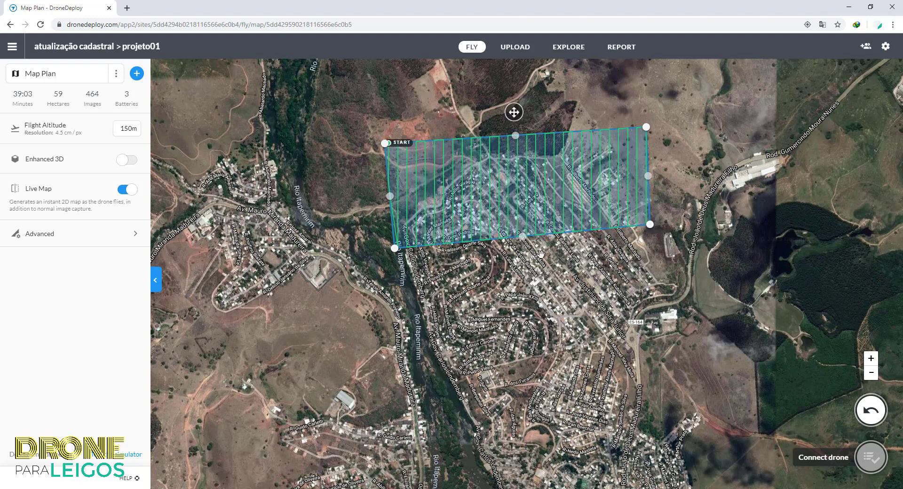
{"action": "left_click_drag", "start_coordinate": [395, 249], "coordinate": [387, 243]}
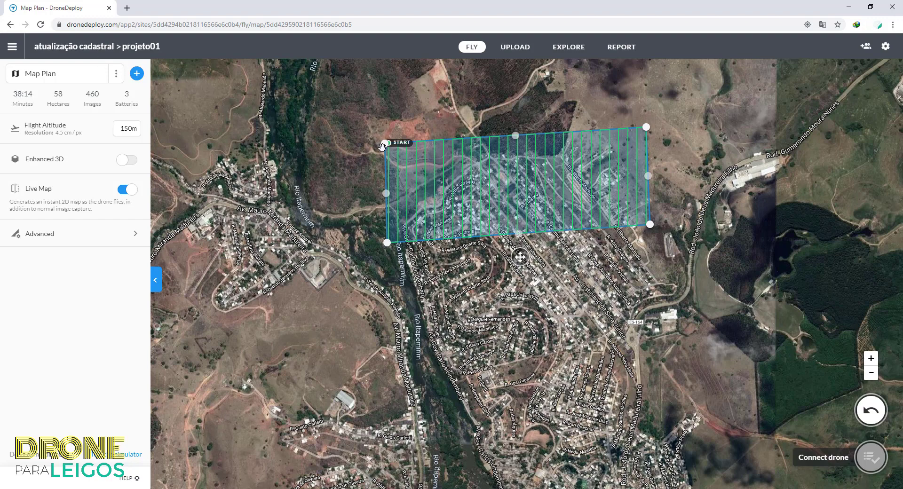
{"action": "left_click_drag", "start_coordinate": [385, 142], "coordinate": [398, 143]}
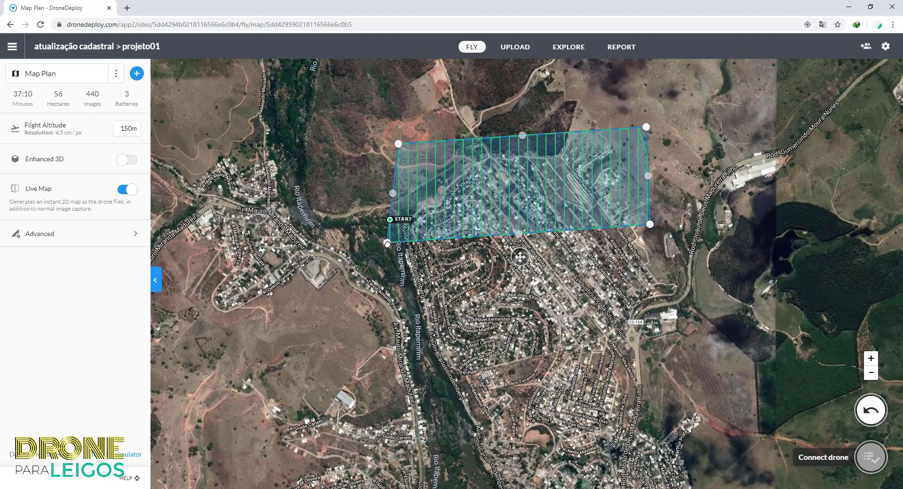
{"action": "left_click_drag", "start_coordinate": [387, 242], "coordinate": [398, 241]}
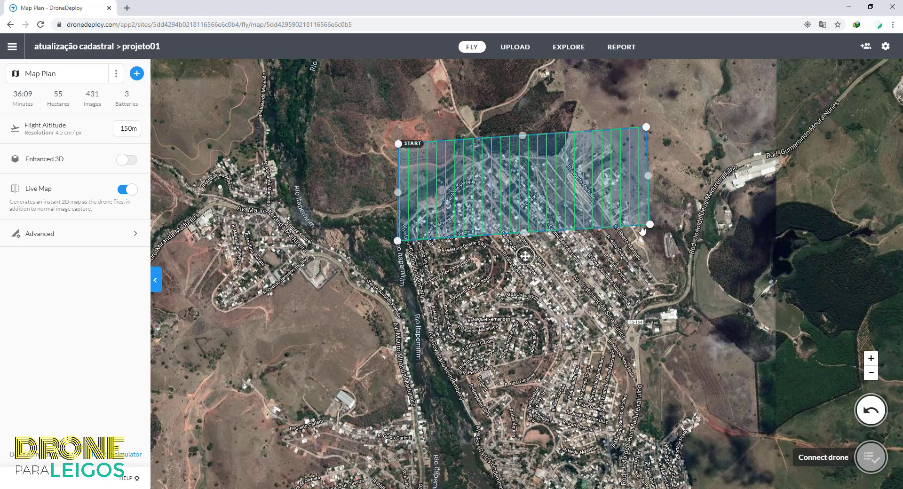
{"action": "left_click_drag", "start_coordinate": [646, 131], "coordinate": [630, 127]}
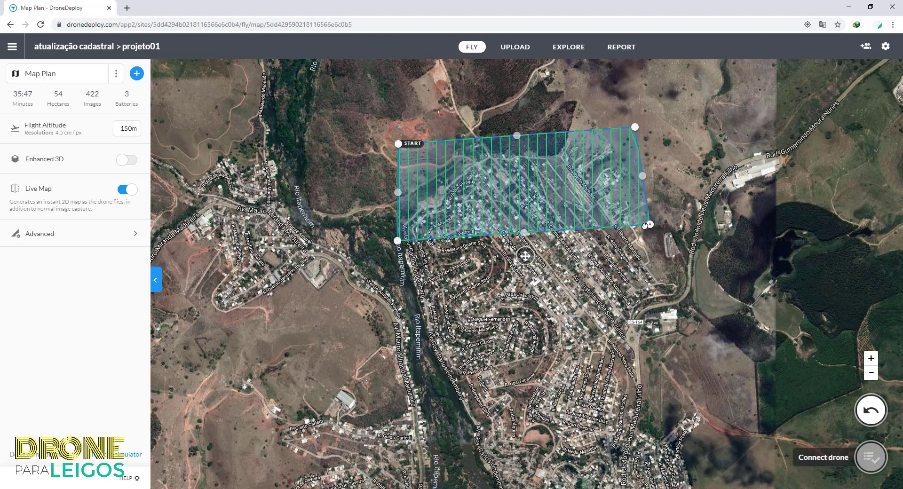
{"action": "left_click_drag", "start_coordinate": [650, 225], "coordinate": [635, 229]}
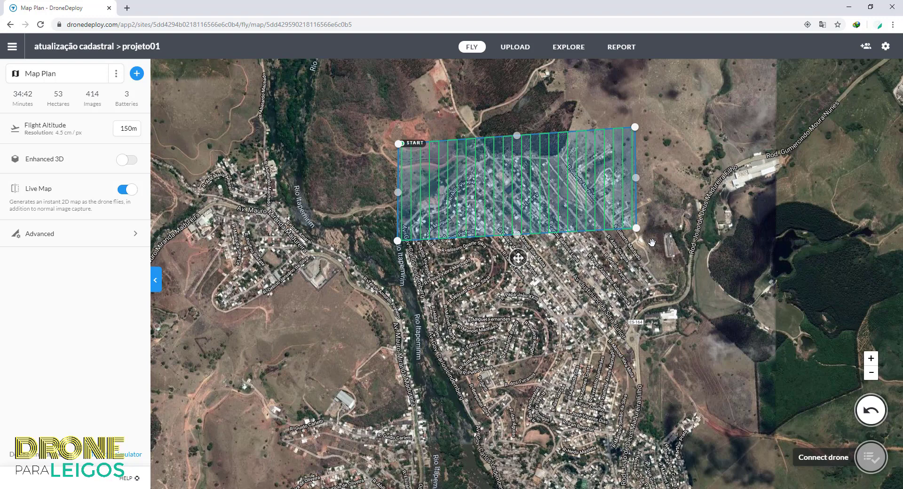
- Pull the flight area's two eastern corners inward to reduce it to about 46 hectares
{"action": "left_click_drag", "start_coordinate": [635, 127], "coordinate": [628, 129]}
{"action": "left_click_drag", "start_coordinate": [637, 228], "coordinate": [619, 231]}
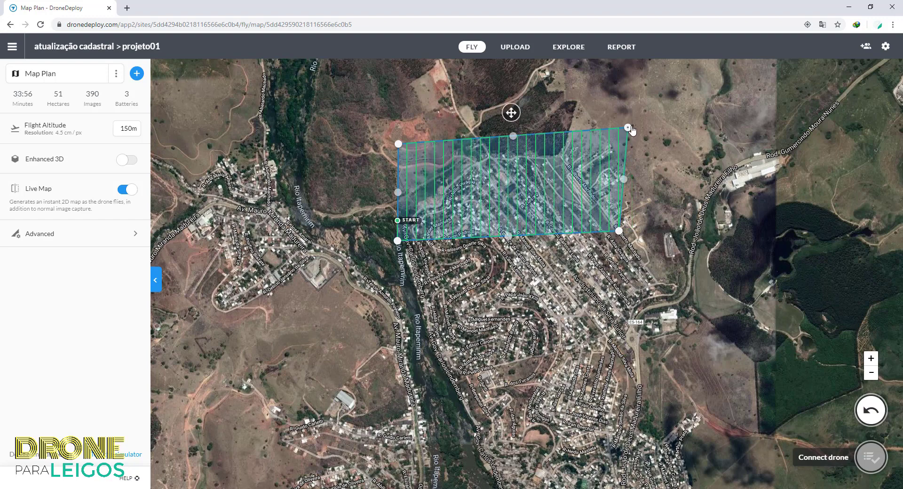
{"action": "left_click_drag", "start_coordinate": [628, 128], "coordinate": [617, 127]}
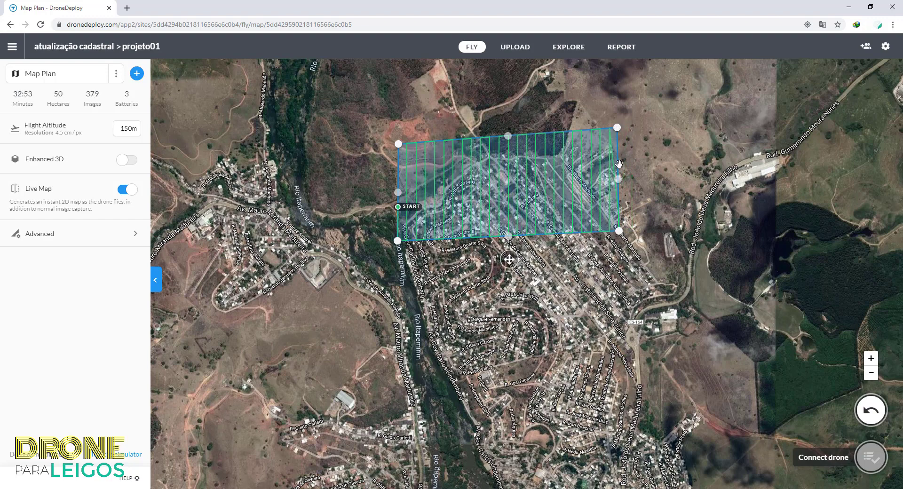
{"action": "left_click_drag", "start_coordinate": [619, 231], "coordinate": [618, 215]}
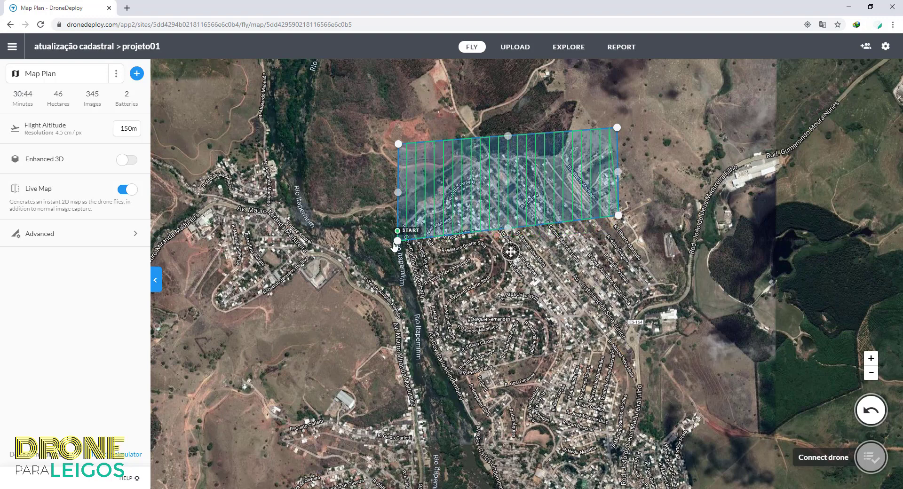
- Fine-tune the flight area's corners on both sides so that it covers about 47 hectares
{"action": "left_click_drag", "start_coordinate": [395, 244], "coordinate": [397, 235]}
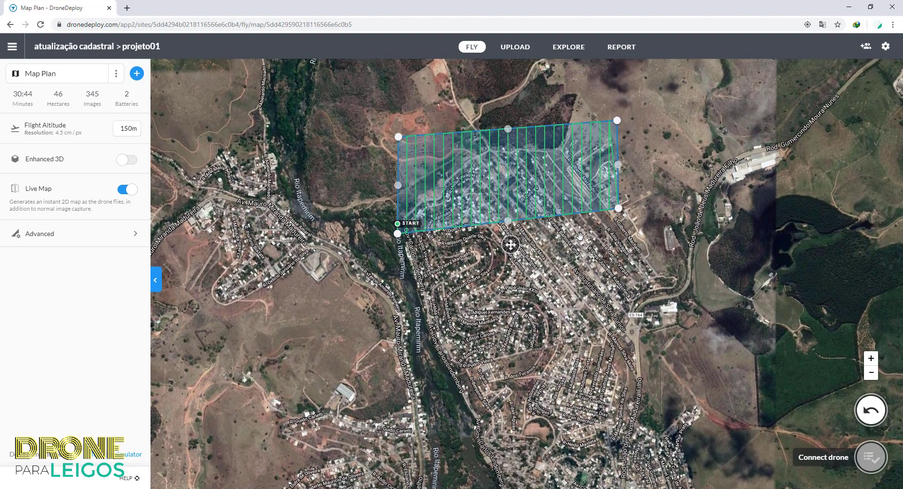
{"action": "left_click_drag", "start_coordinate": [618, 209], "coordinate": [607, 223]}
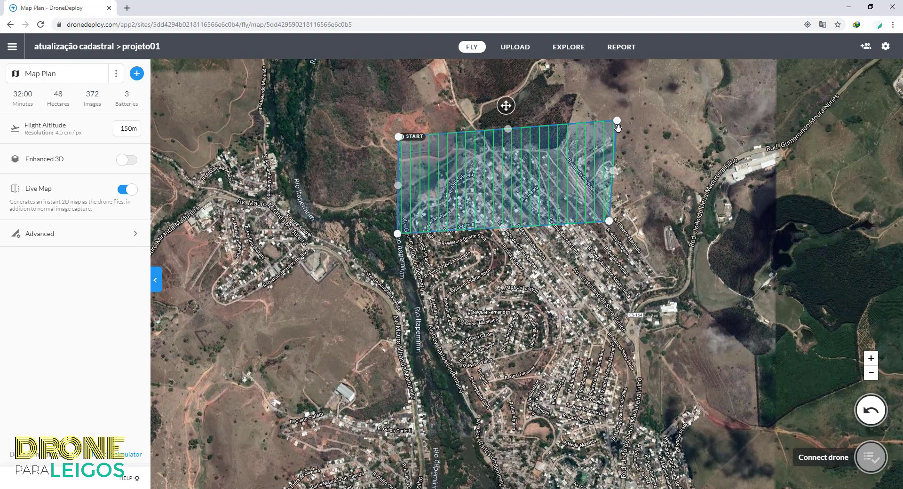
{"action": "left_click_drag", "start_coordinate": [617, 121], "coordinate": [607, 122]}
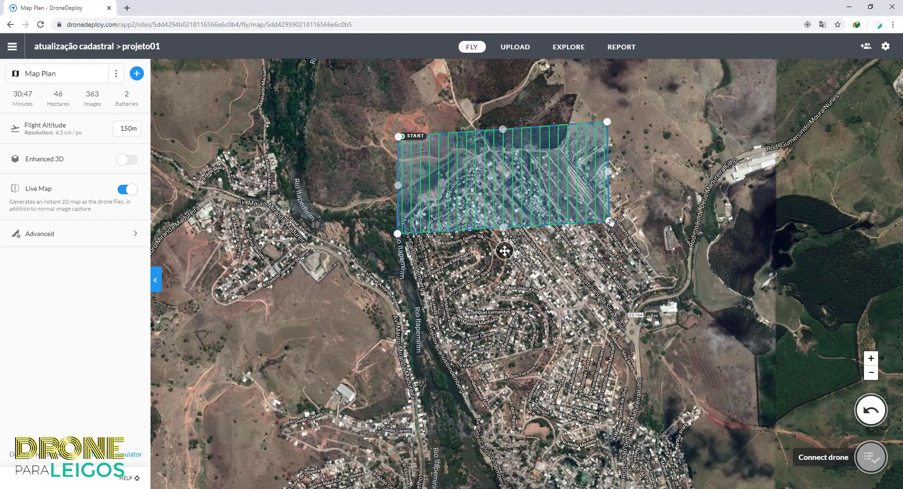
{"action": "left_click_drag", "start_coordinate": [609, 222], "coordinate": [610, 221]}
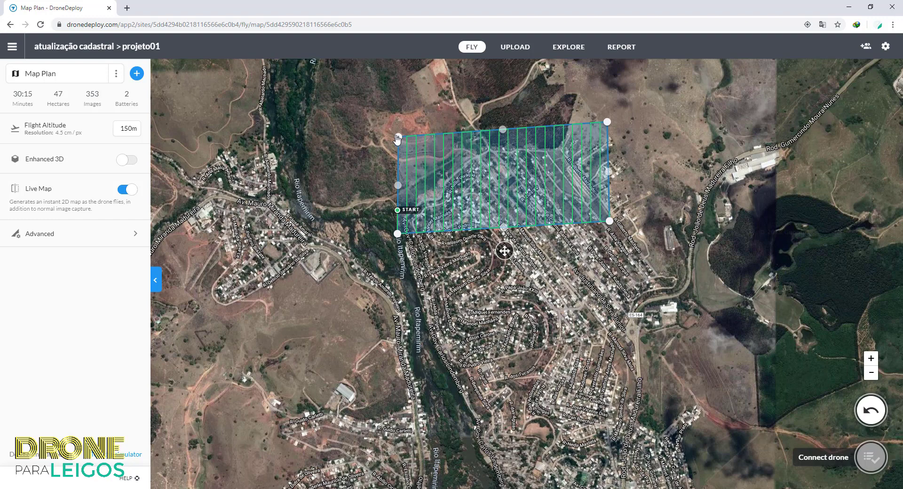
{"action": "left_click_drag", "start_coordinate": [399, 137], "coordinate": [396, 137]}
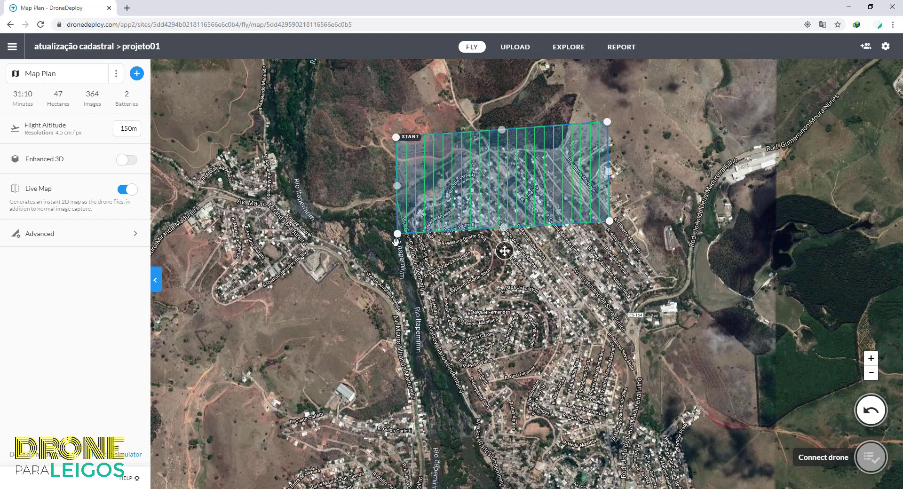
{"action": "left_click_drag", "start_coordinate": [397, 234], "coordinate": [397, 233]}
- Review the resized plan's hectares, image count, battery figures and flight altitude
{"action": "left_click", "coordinate": [66, 102]}
{"action": "double_click", "coordinate": [90, 94]}
{"action": "left_click", "coordinate": [134, 94]}
{"action": "left_click", "coordinate": [131, 129]}
- Trim the flight area's eastern corners slightly to about 46 hectares and move the whole area a short distance east
{"action": "left_click_drag", "start_coordinate": [607, 122], "coordinate": [606, 122]}
{"action": "left_click_drag", "start_coordinate": [610, 224], "coordinate": [609, 225]}
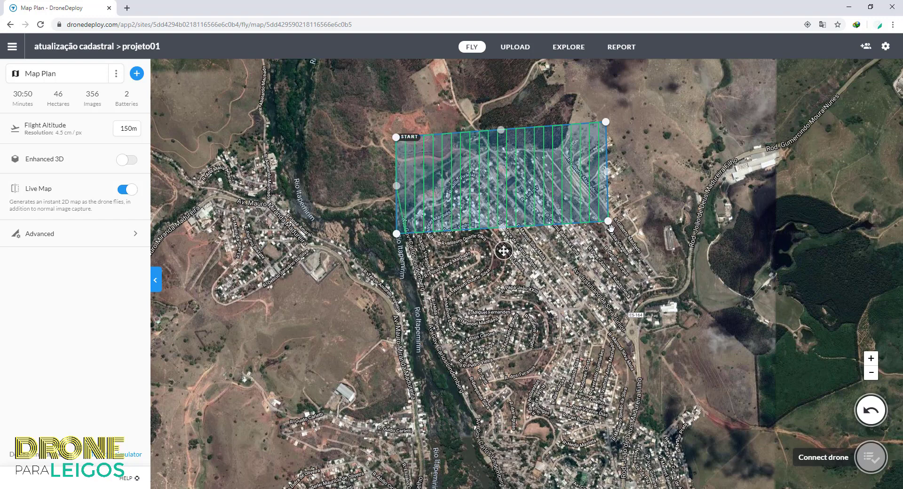
{"action": "left_click_drag", "start_coordinate": [607, 224], "coordinate": [606, 222]}
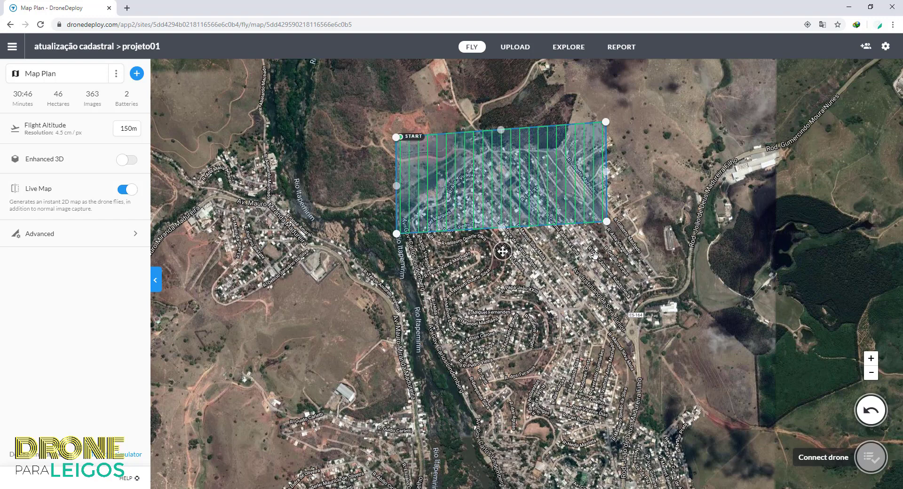
{"action": "left_click_drag", "start_coordinate": [503, 253], "coordinate": [538, 247]}
- Examine where the flight area lies relative to the surrounding city
{"action": "scroll", "coordinate": [611, 263], "scroll_direction": "down", "scroll_amount": 4}
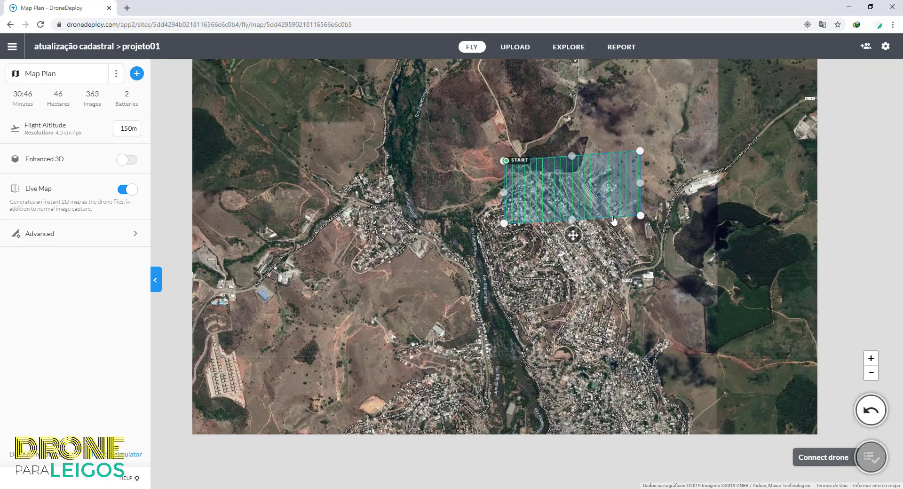
{"action": "scroll", "coordinate": [631, 289], "scroll_direction": "down", "scroll_amount": 2}
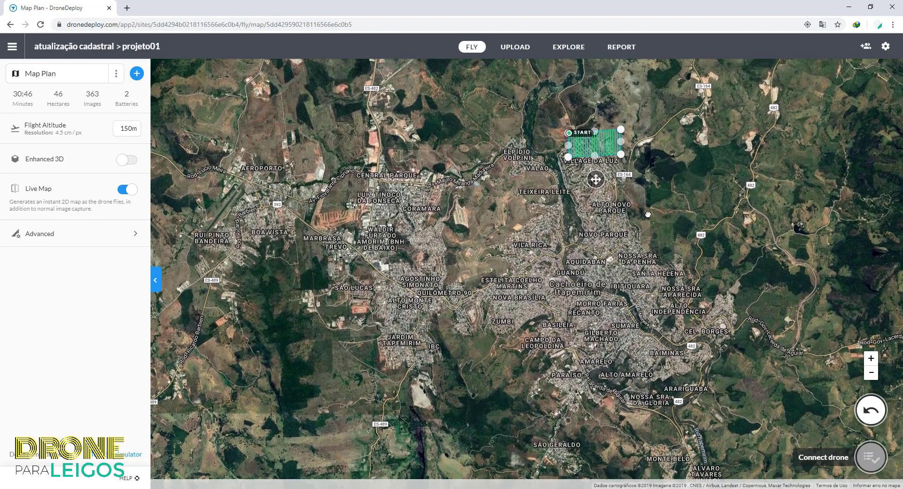
{"action": "scroll", "coordinate": [648, 213], "scroll_direction": "up", "scroll_amount": 2}
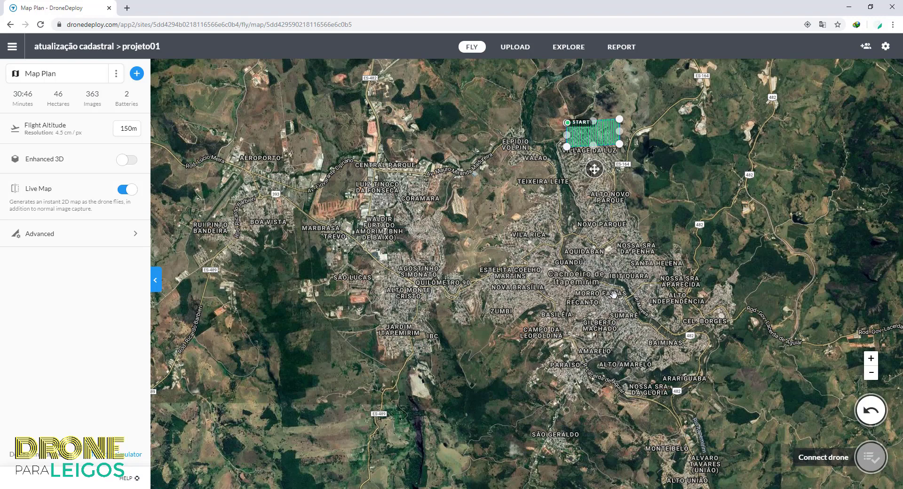
- Start the flight simulator to connect a simulated drone to the map plan
{"action": "scroll", "coordinate": [719, 374], "scroll_direction": "down", "scroll_amount": 1}
{"action": "left_click_drag", "start_coordinate": [719, 374], "coordinate": [694, 347]}
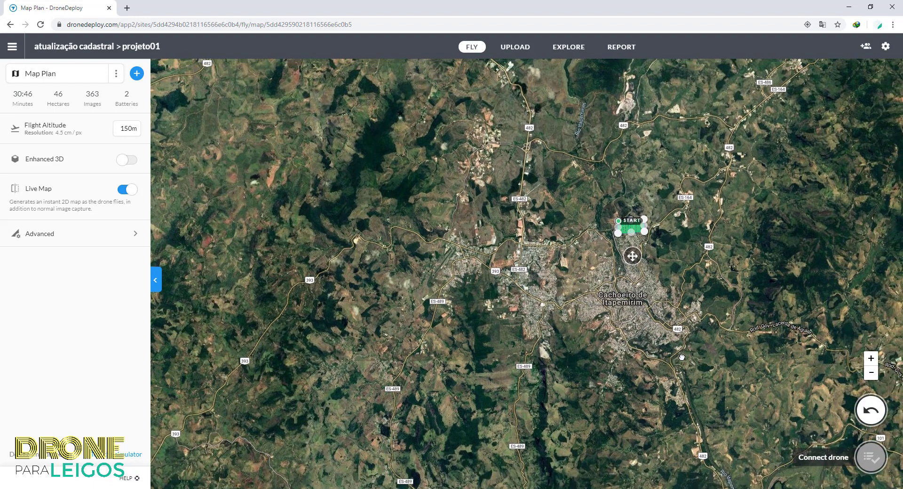
{"action": "scroll", "coordinate": [679, 348], "scroll_direction": "up", "scroll_amount": 1}
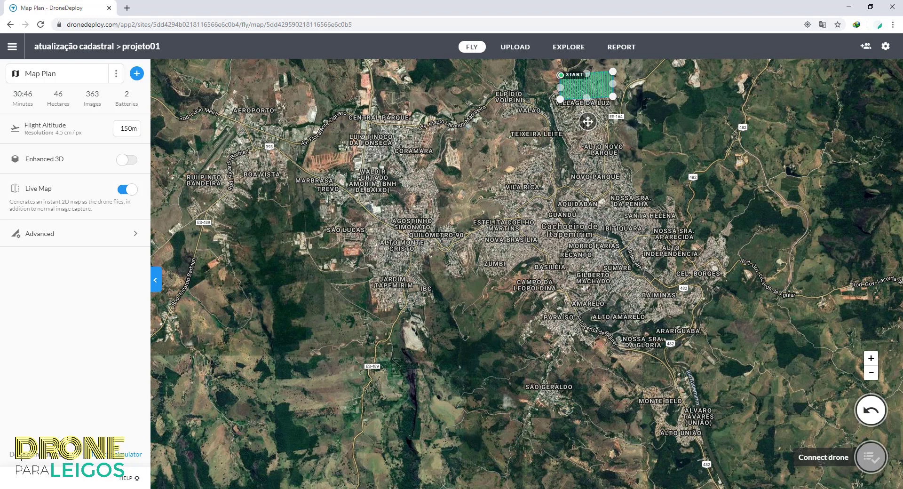
{"action": "left_click", "coordinate": [114, 457]}
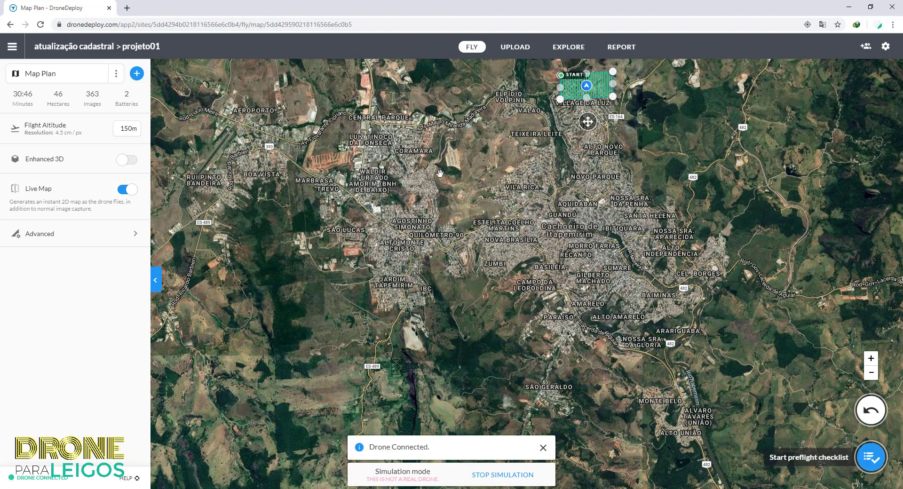
- Run the preflight checklist for the map plan and continue anyway with the third-party camera
{"action": "left_click_drag", "start_coordinate": [484, 172], "coordinate": [488, 245]}
{"action": "scroll", "coordinate": [631, 193], "scroll_direction": "up", "scroll_amount": 4}
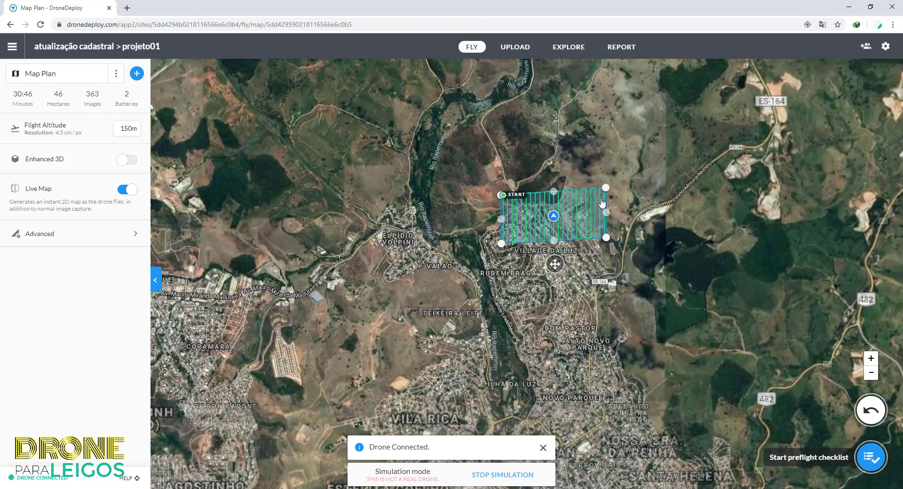
{"action": "scroll", "coordinate": [558, 195], "scroll_direction": "up", "scroll_amount": 2}
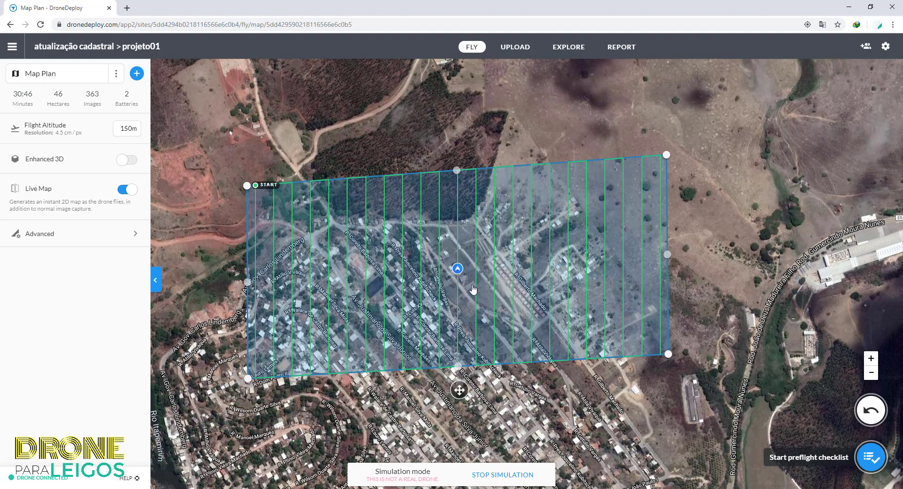
{"action": "left_click", "coordinate": [872, 459]}
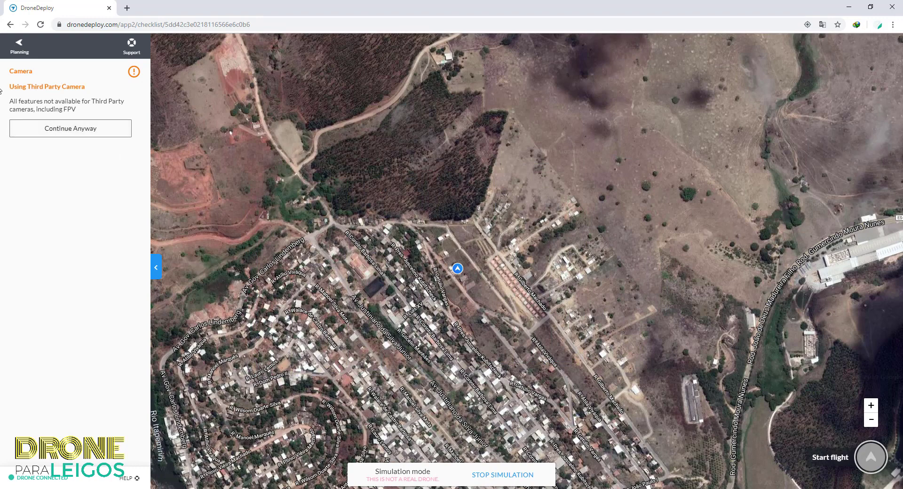
{"action": "left_click_drag", "start_coordinate": [25, 85], "coordinate": [108, 102]}
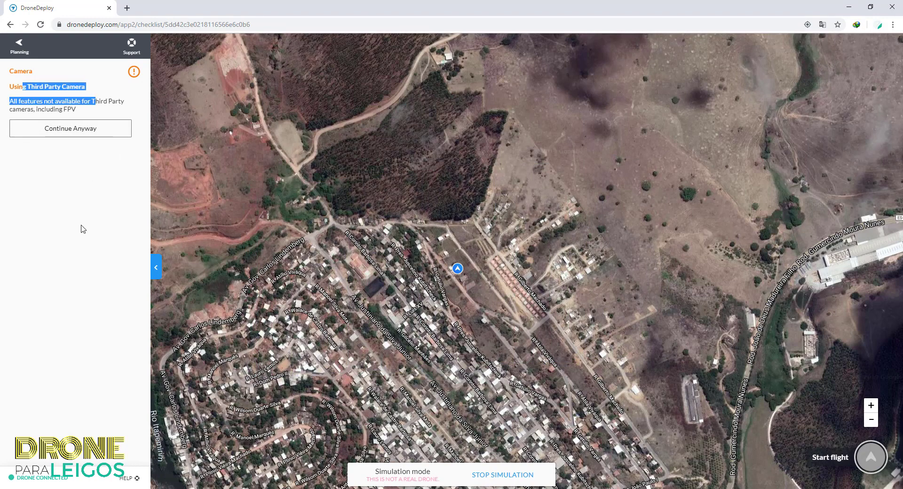
{"action": "left_click", "coordinate": [78, 134]}
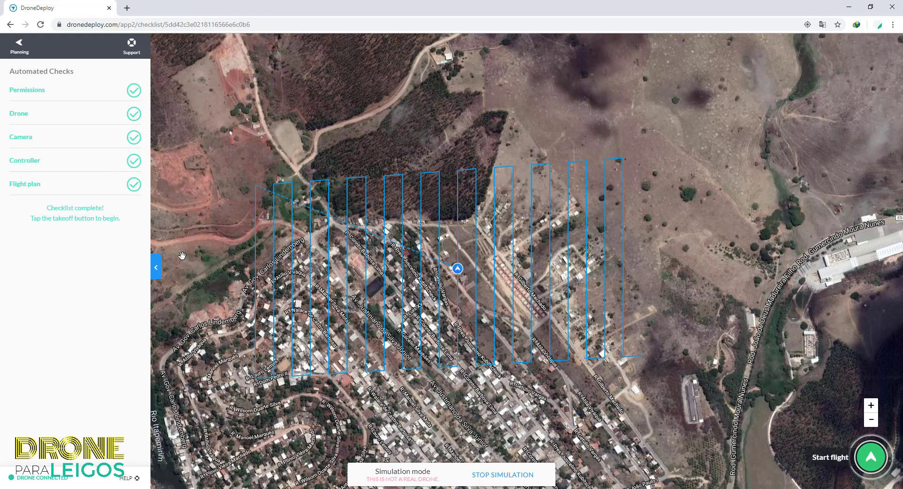
- Start the simulated autonomous flight and dismiss the Internet Download Manager alert
{"action": "left_click", "coordinate": [874, 466]}
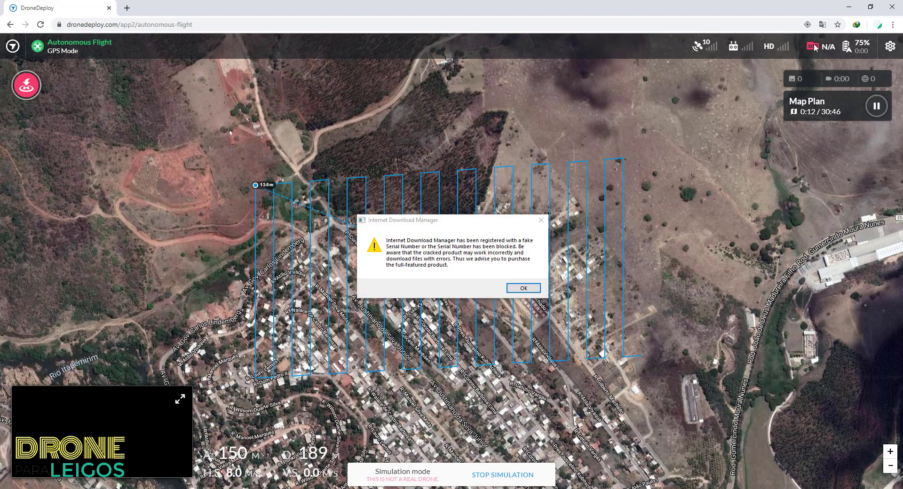
{"action": "left_click", "coordinate": [524, 288]}
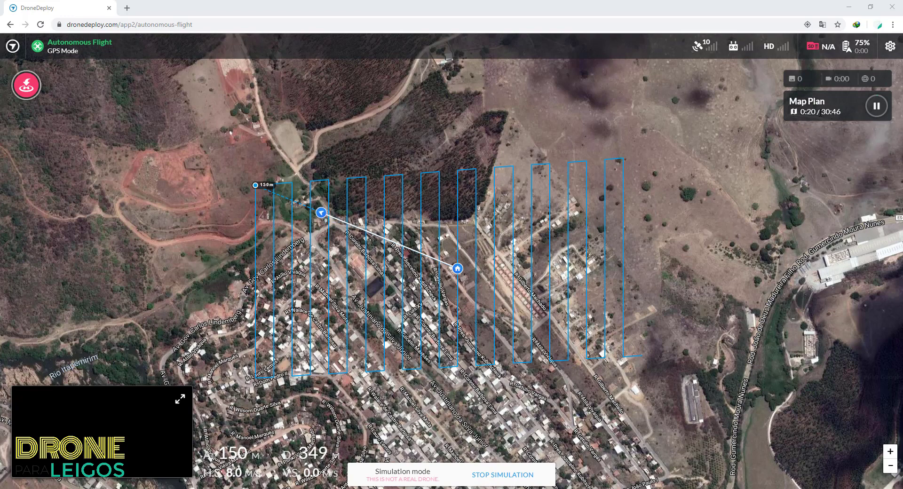
- Examine the simulated flight's elapsed time, altitude, distance and horizontal speed
{"action": "left_click_drag", "start_coordinate": [800, 112], "coordinate": [841, 112]}
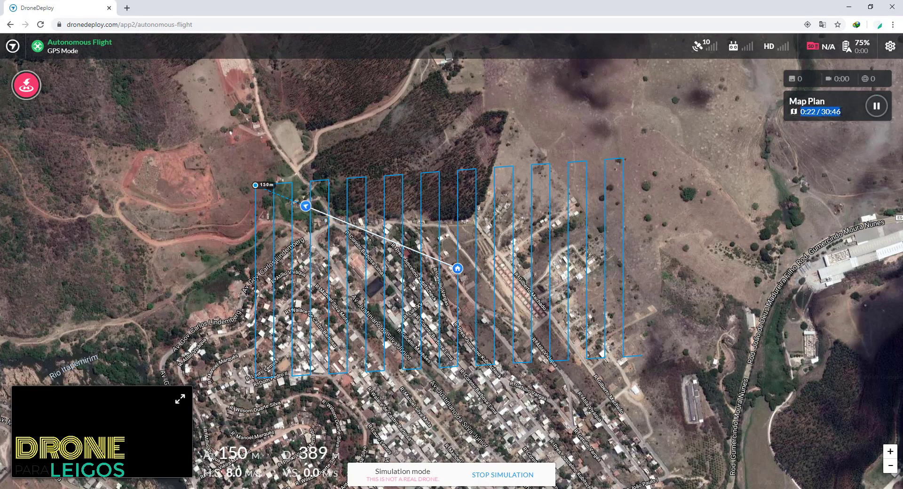
{"action": "left_click", "coordinate": [841, 113]}
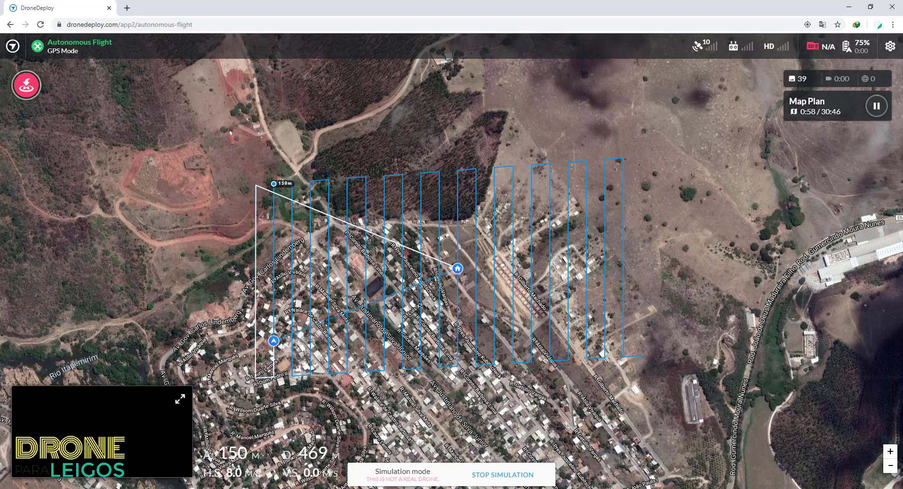
{"action": "left_click_drag", "start_coordinate": [218, 454], "coordinate": [265, 458]}
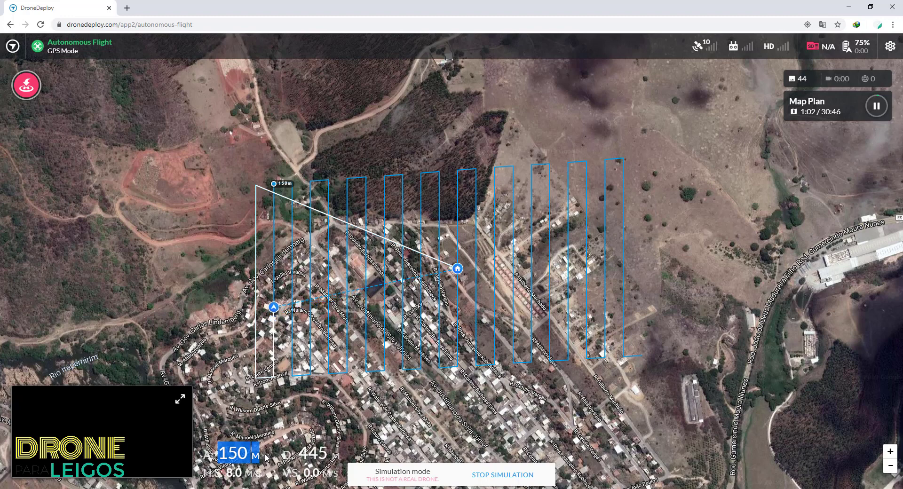
{"action": "left_click", "coordinate": [301, 454]}
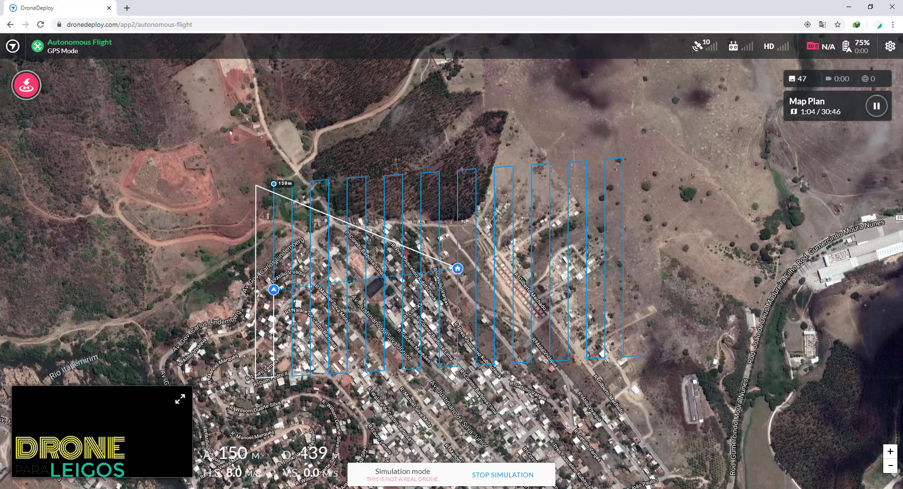
{"action": "double_click", "coordinate": [310, 453]}
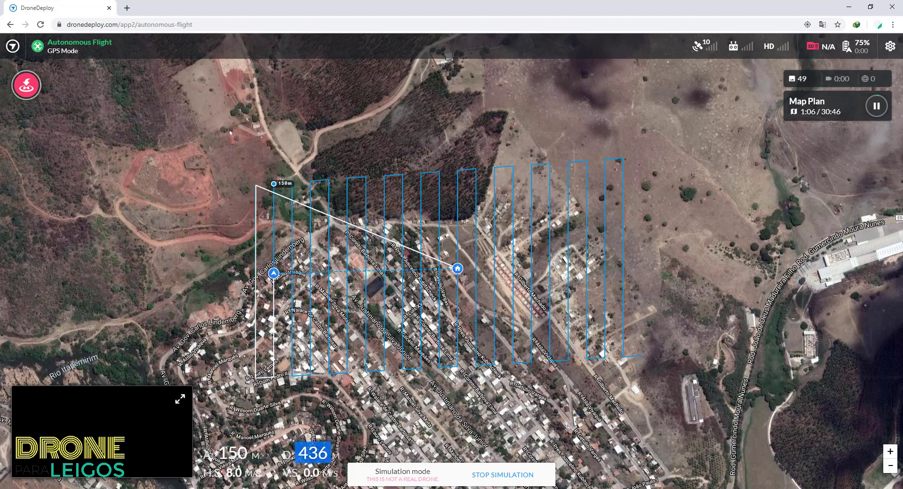
{"action": "left_click", "coordinate": [314, 452]}
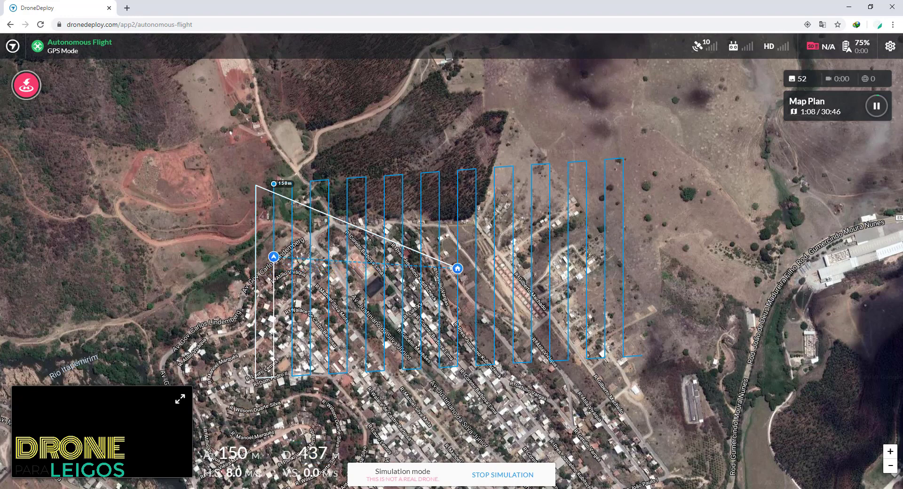
{"action": "left_click_drag", "start_coordinate": [228, 473], "coordinate": [261, 473]}
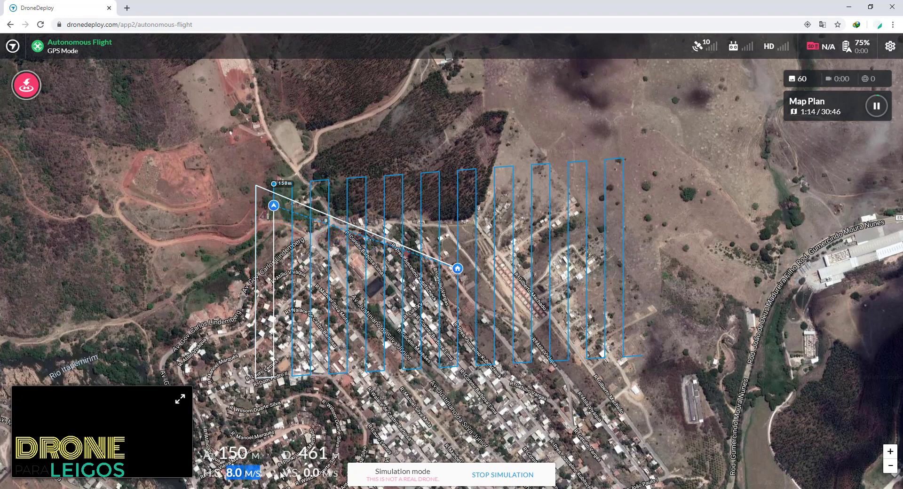
{"action": "left_click", "coordinate": [325, 437]}
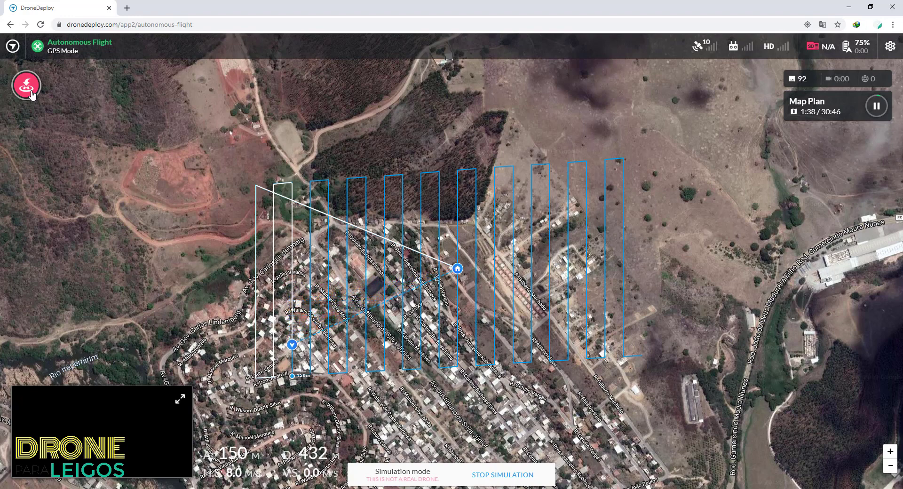
- Order the simulated drone to return and land, and stop the simulation
{"action": "left_click", "coordinate": [27, 85]}
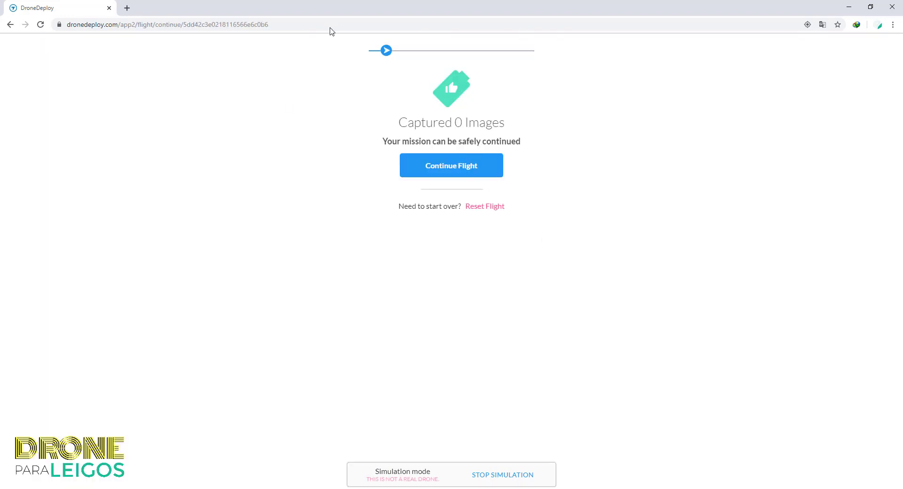
{"action": "left_click", "coordinate": [512, 475]}
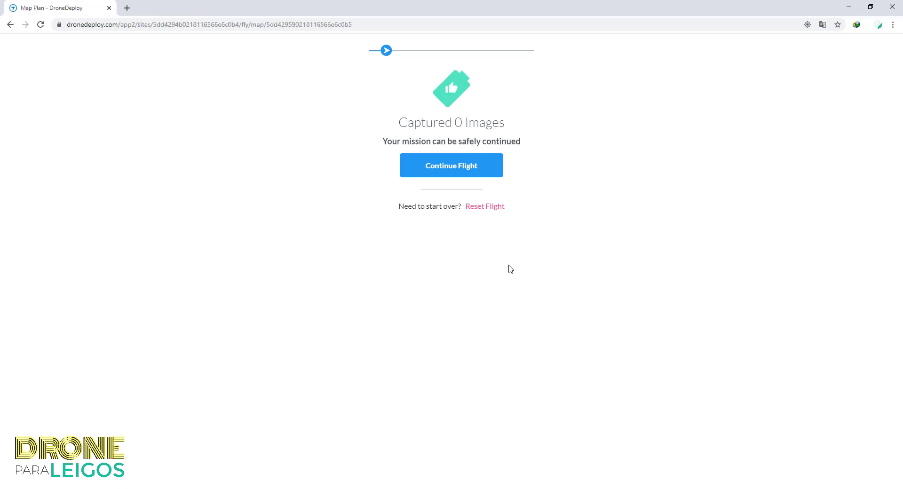